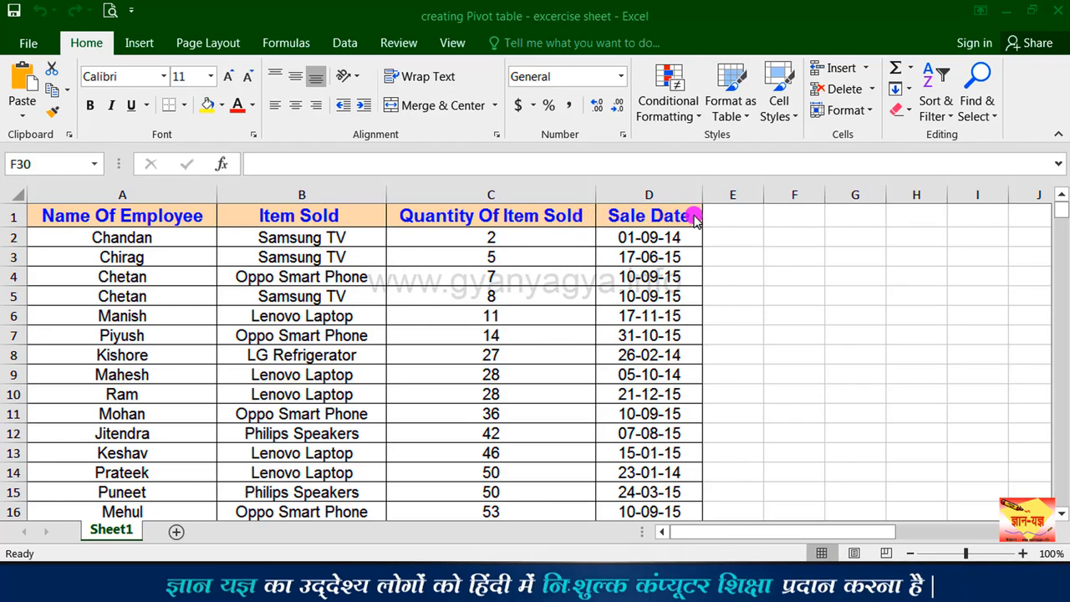
Step: Create a PivotTable on a new worksheet from the employee sales data in Sheet1 range A1:D46
{"action": "left_click", "coordinate": [134, 214]}
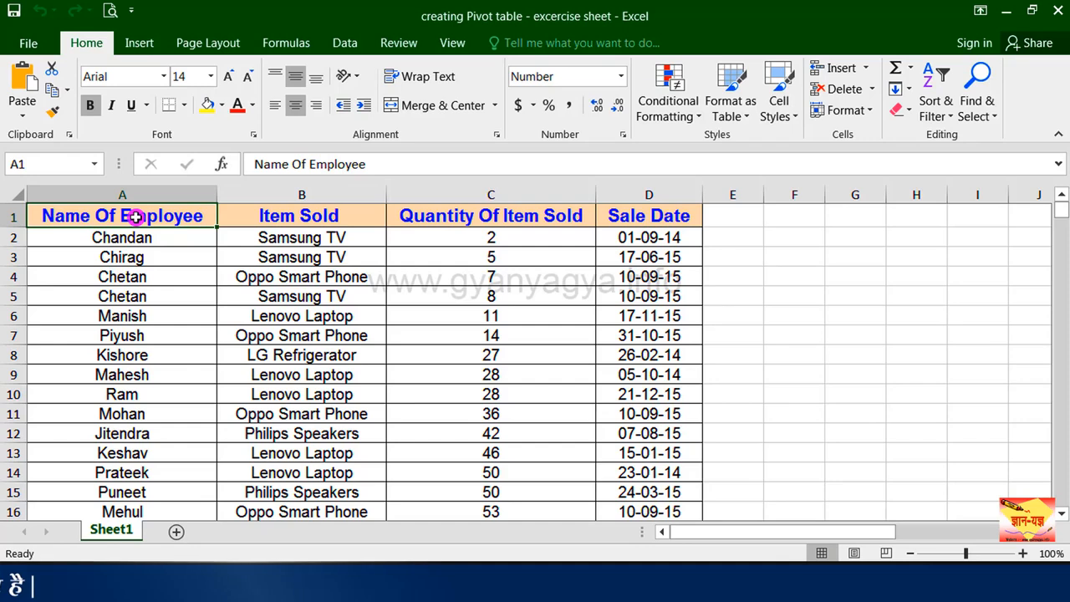
{"action": "left_click_drag", "start_coordinate": [266, 216], "coordinate": [665, 457]}
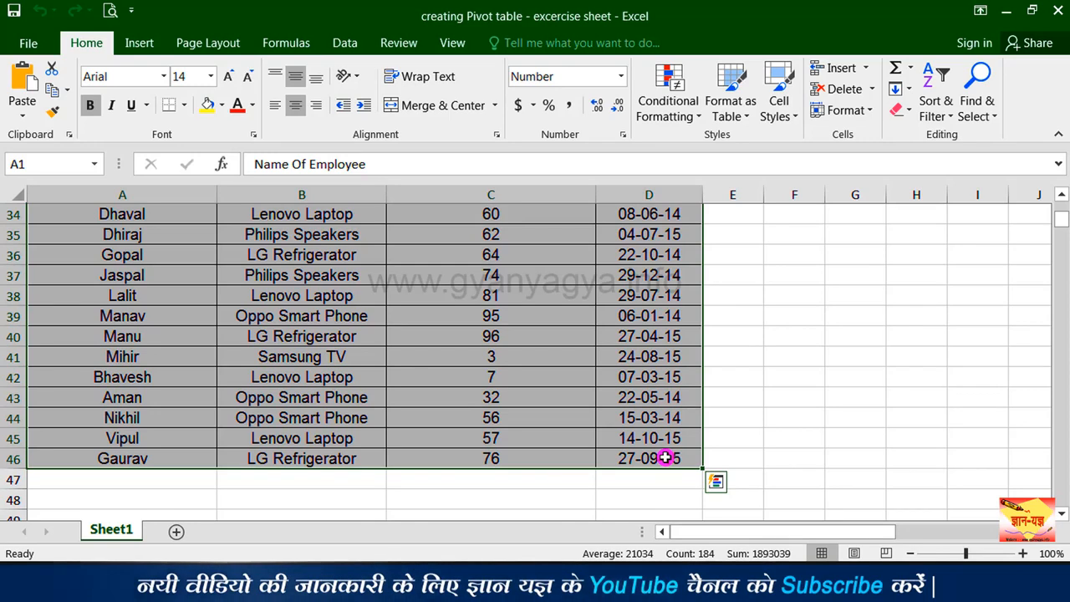
{"action": "left_click", "coordinate": [140, 42]}
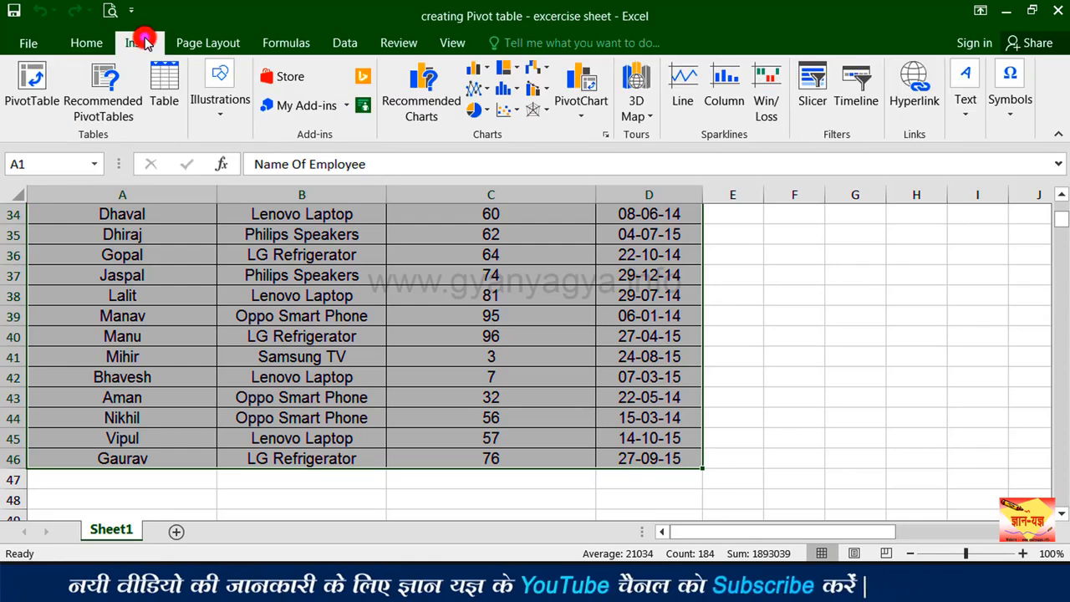
{"action": "left_click", "coordinate": [33, 86]}
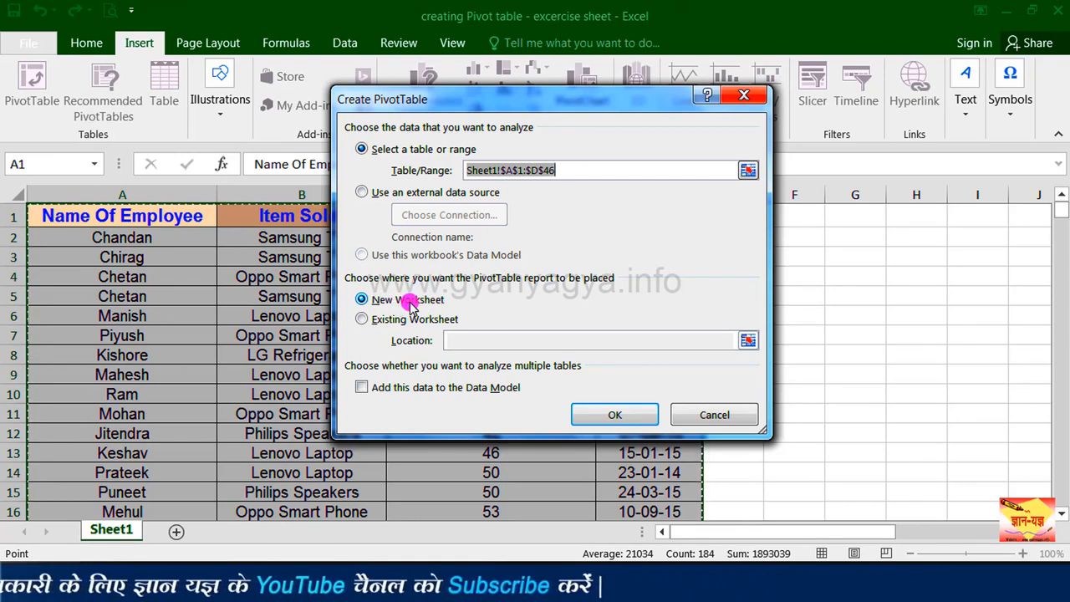
{"action": "left_click", "coordinate": [610, 415]}
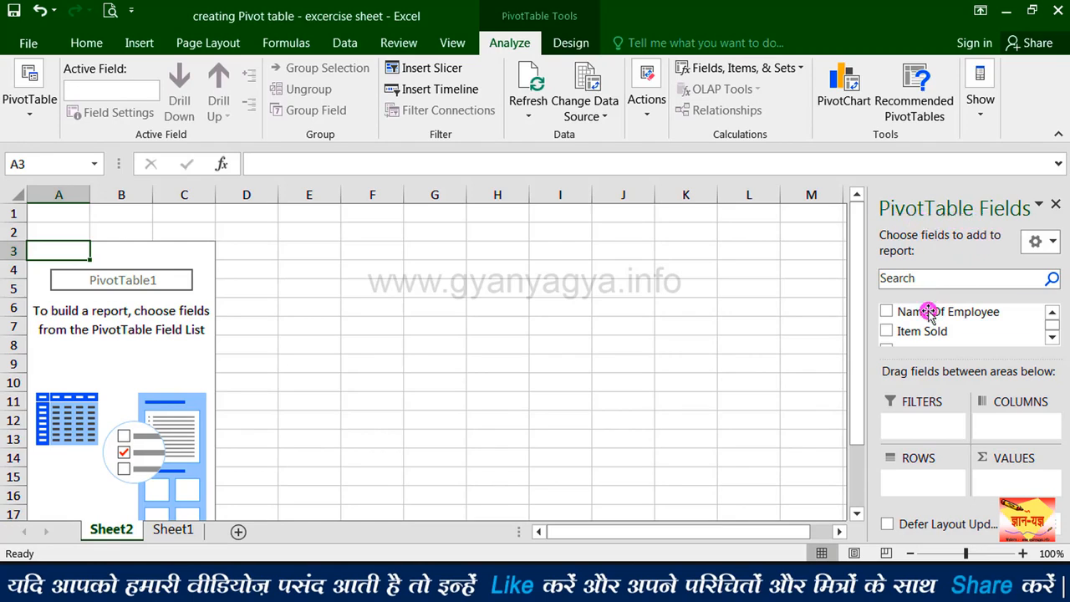
Step: Add the Name Of Employee and Item Sold fields to the PivotTable rows
{"action": "left_click", "coordinate": [1054, 338]}
{"action": "left_click", "coordinate": [1050, 309]}
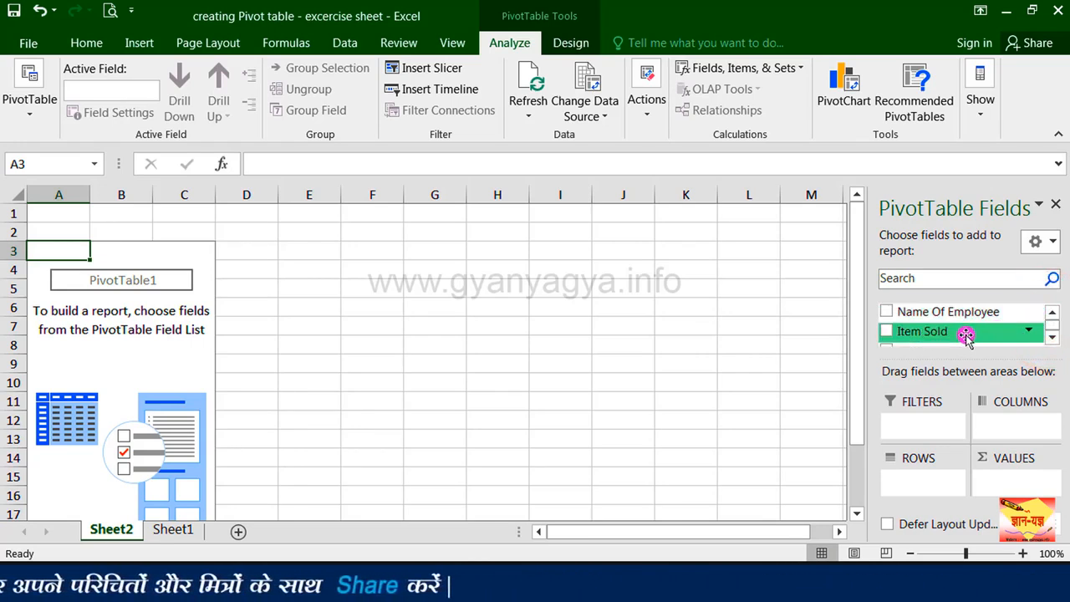
{"action": "left_click", "coordinate": [886, 312]}
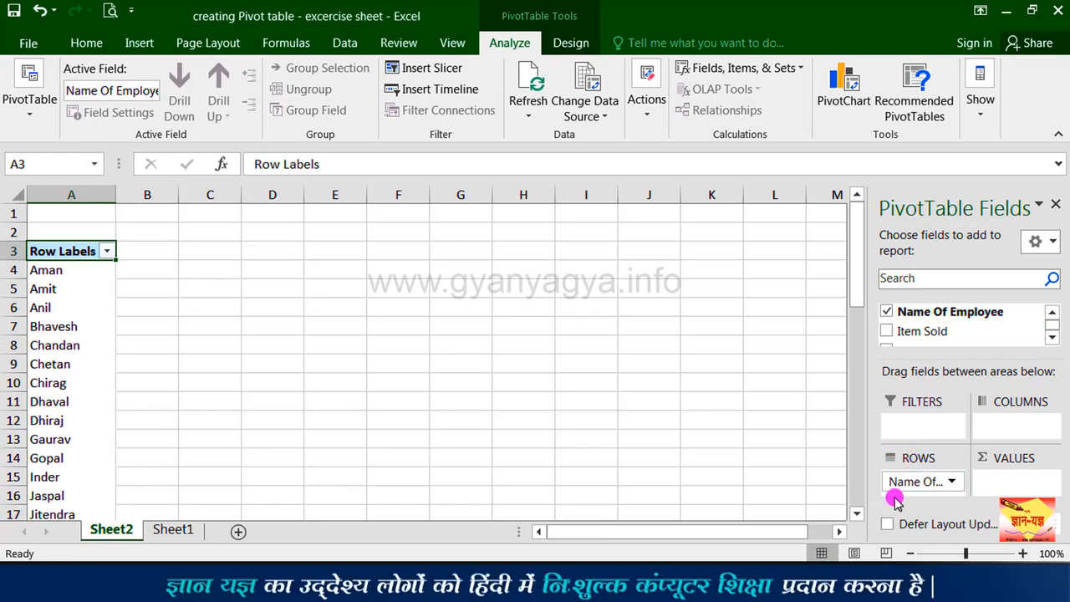
{"action": "left_click", "coordinate": [887, 333]}
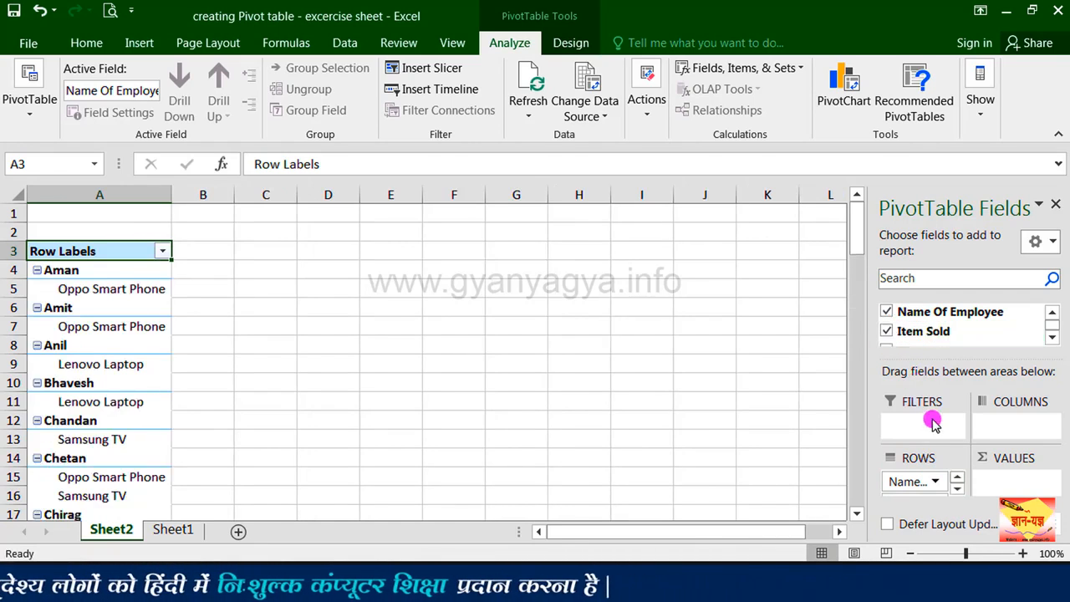
{"action": "left_click", "coordinate": [957, 490]}
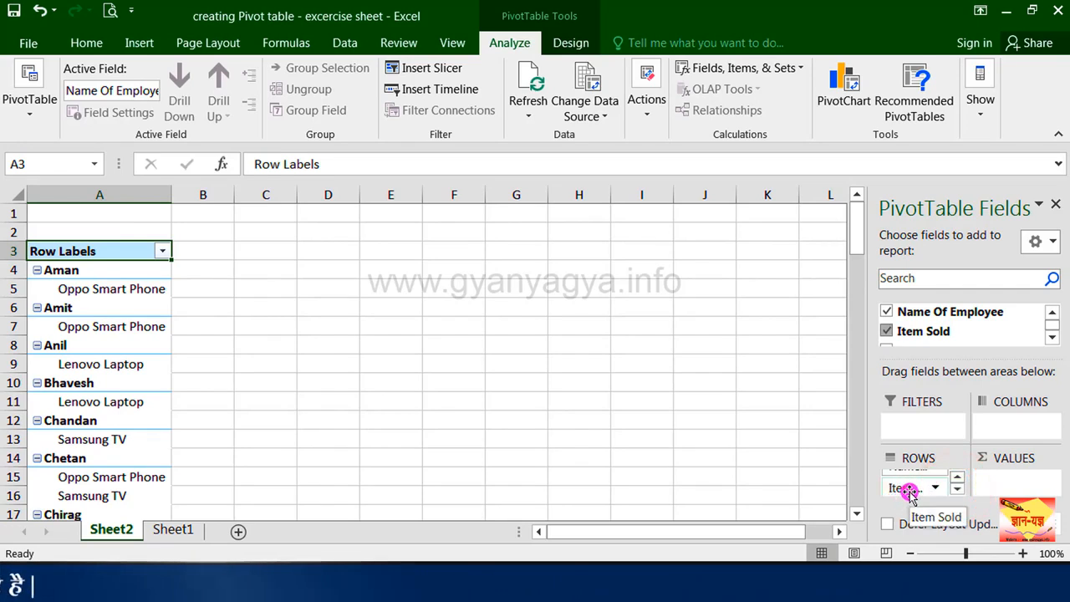
{"action": "left_click_drag", "start_coordinate": [908, 492], "coordinate": [574, 464]}
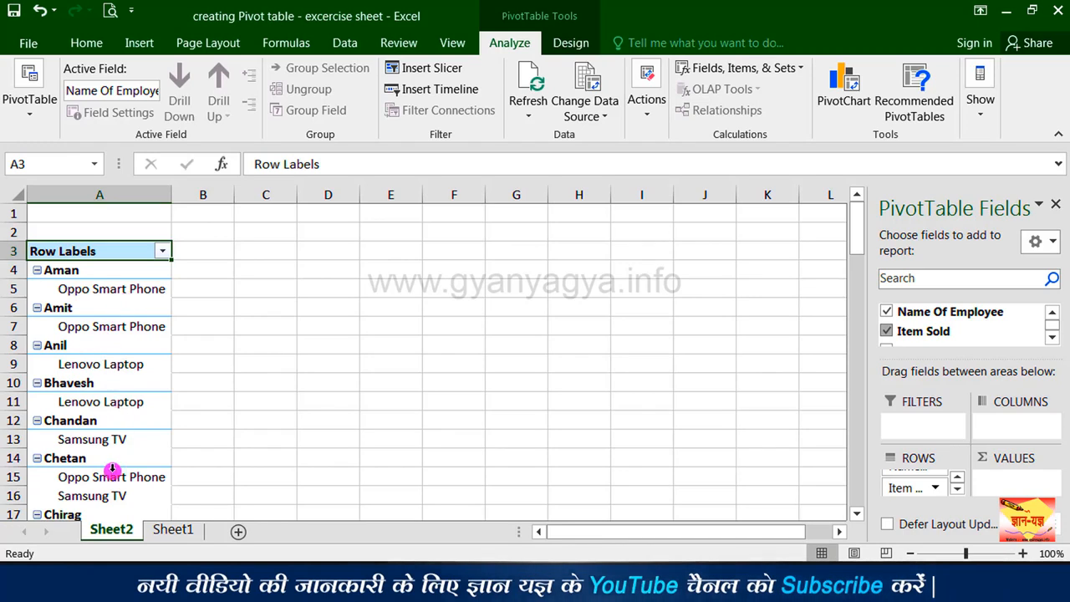
Step: Add the Quantity Of Item Sold field to the PivotTable as summed values
{"action": "left_click", "coordinate": [1053, 335]}
{"action": "left_click_drag", "start_coordinate": [907, 331], "coordinate": [903, 337]}
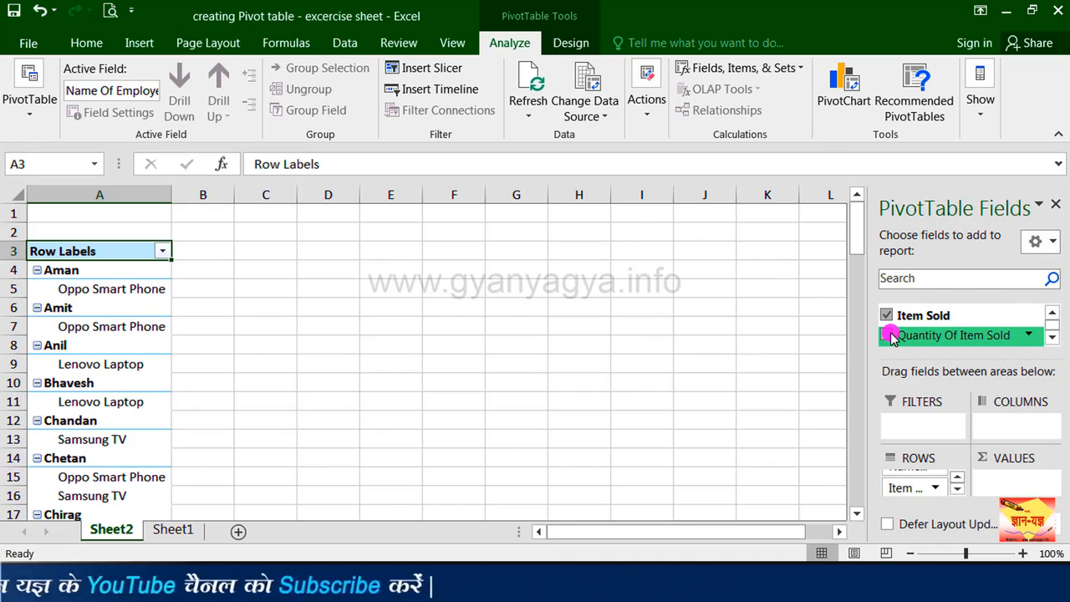
{"action": "left_click", "coordinate": [886, 335]}
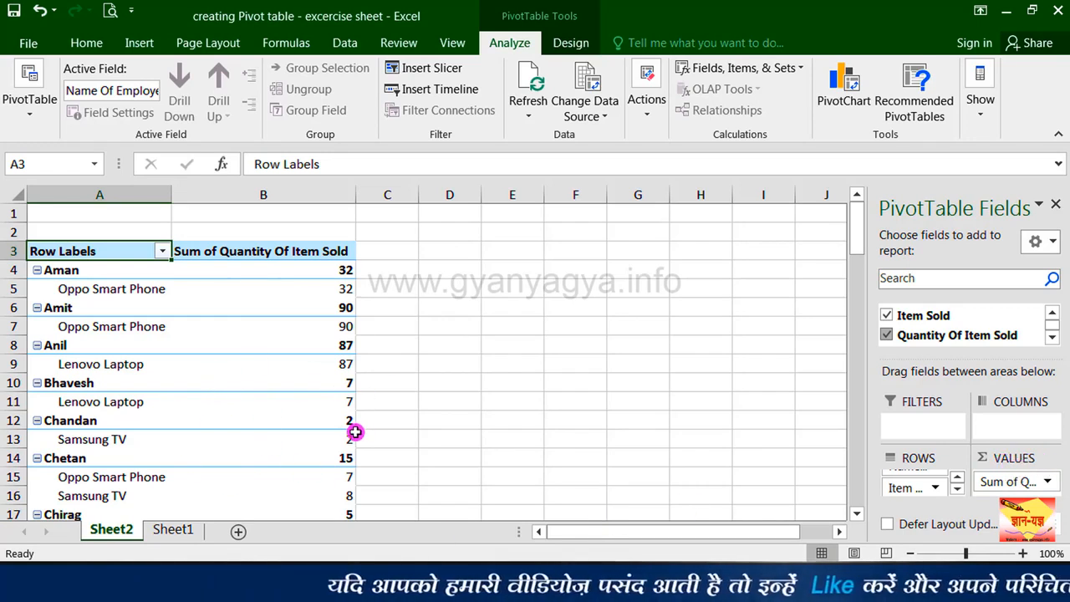
Step: Move the Name Of Employee field down below Item Sold in the PivotTable rows
{"action": "mouse_move", "coordinate": [356, 434]}
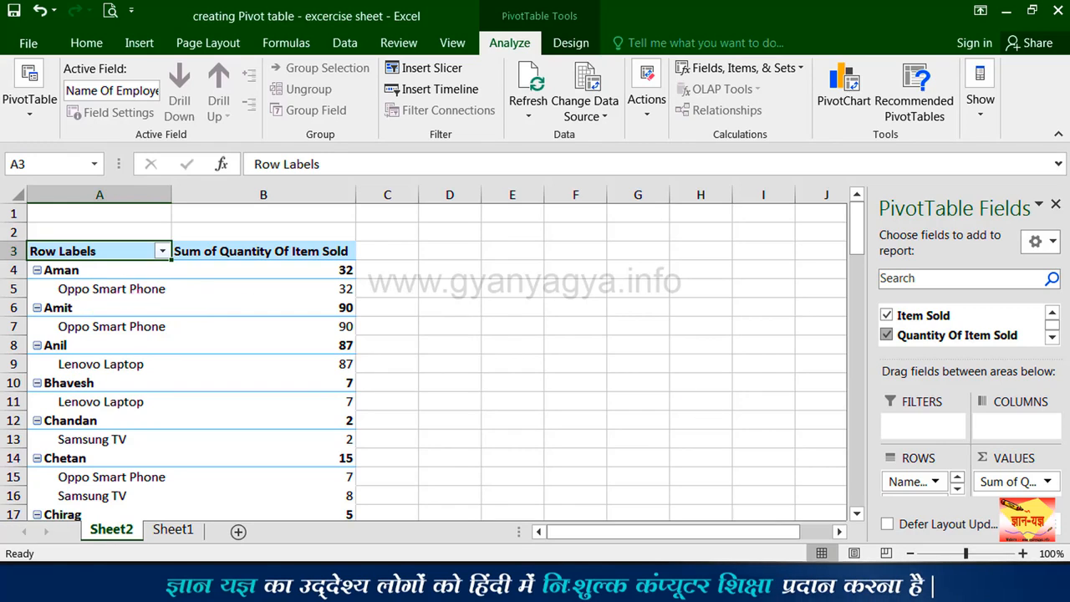
{"action": "left_click_drag", "start_coordinate": [956, 487], "coordinate": [186, 336]}
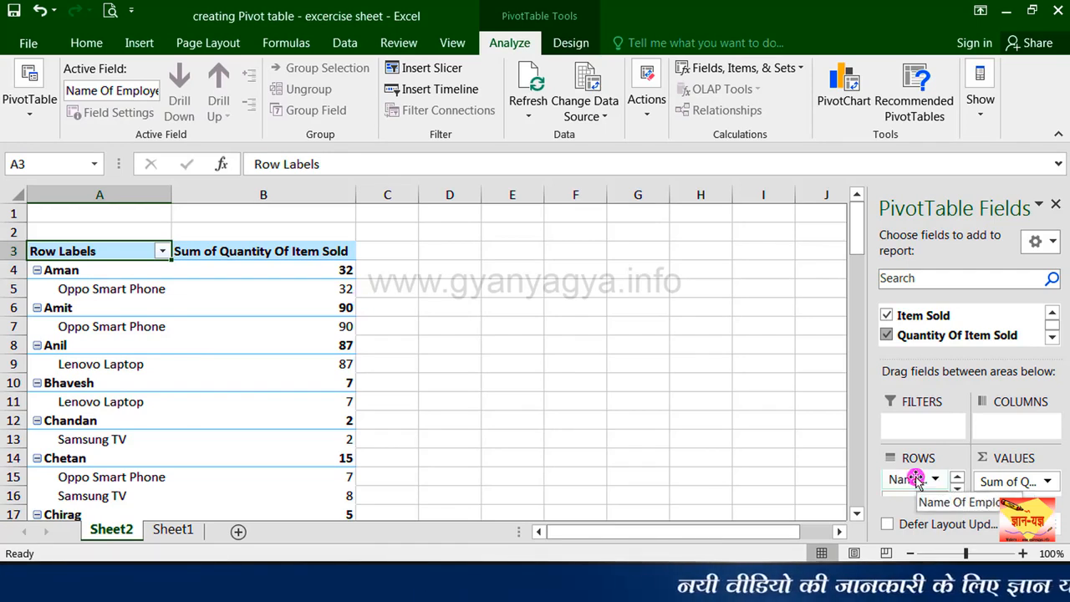
{"action": "mouse_move", "coordinate": [936, 483]}
{"action": "left_mouse_down"}
{"action": "mouse_move", "coordinate": [920, 507]}
{"action": "mouse_move", "coordinate": [937, 485]}
{"action": "left_mouse_up"}
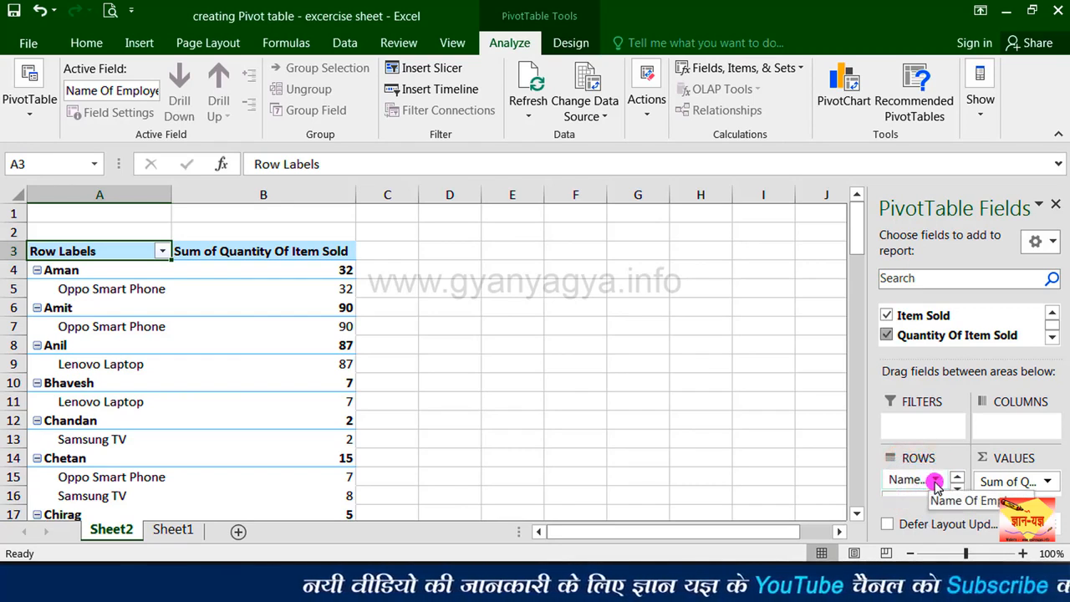
{"action": "left_click", "coordinate": [936, 483]}
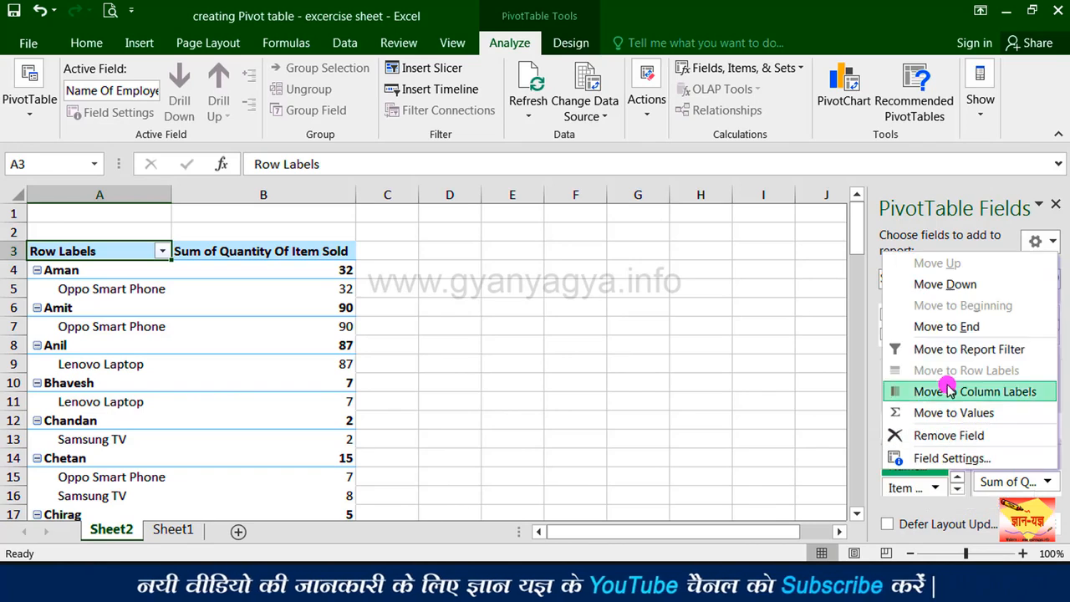
{"action": "left_click", "coordinate": [942, 285]}
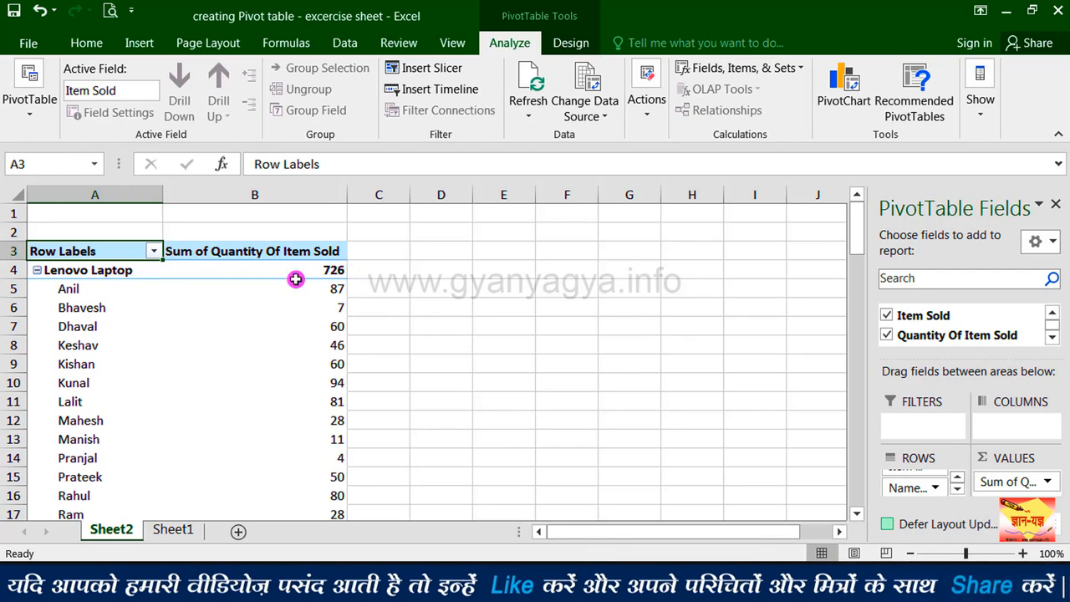
Step: Move the Name Of Employee field back up above Item Sold in the PivotTable rows
{"action": "mouse_move", "coordinate": [343, 277]}
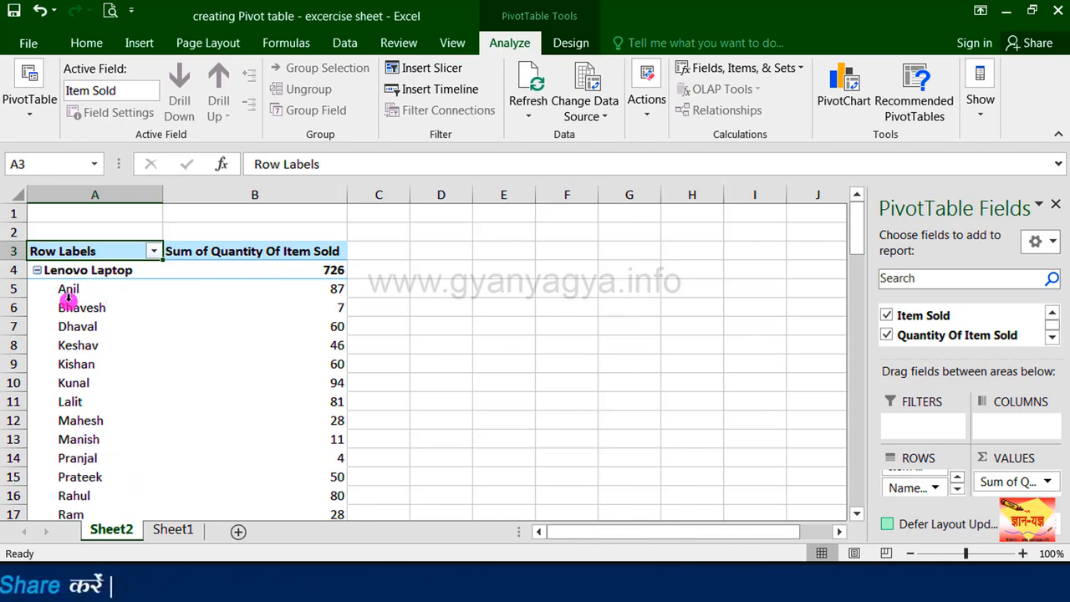
{"action": "mouse_move", "coordinate": [306, 296]}
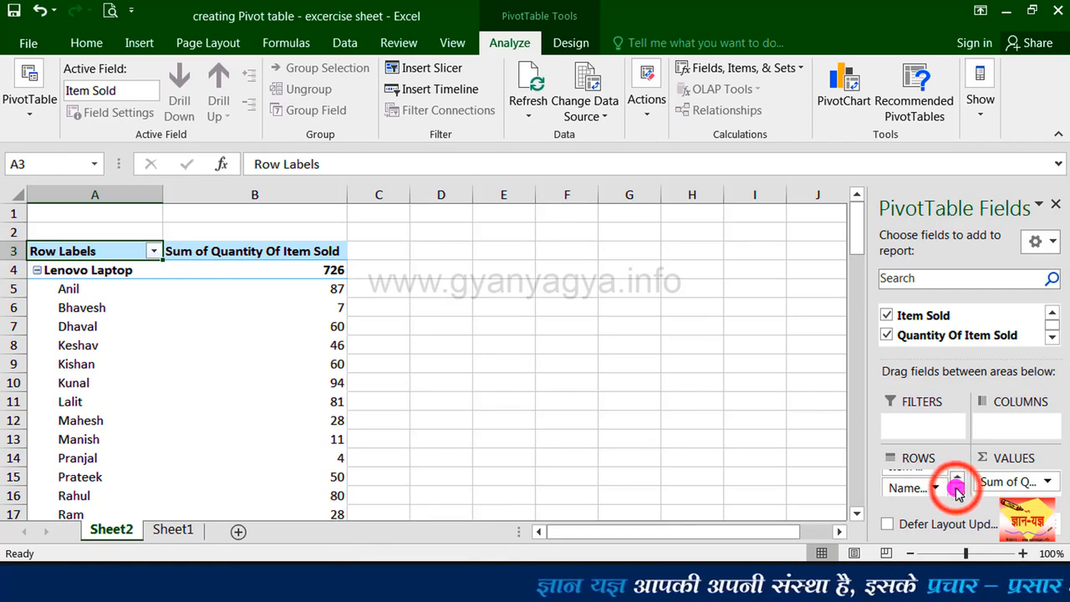
{"action": "left_click", "coordinate": [926, 487]}
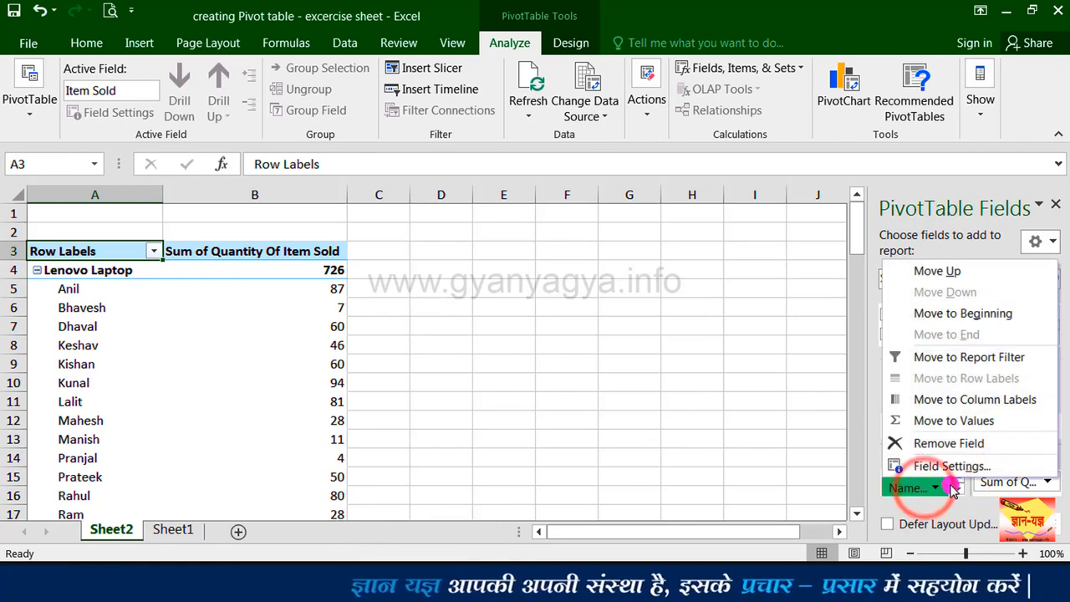
{"action": "left_click", "coordinate": [937, 271]}
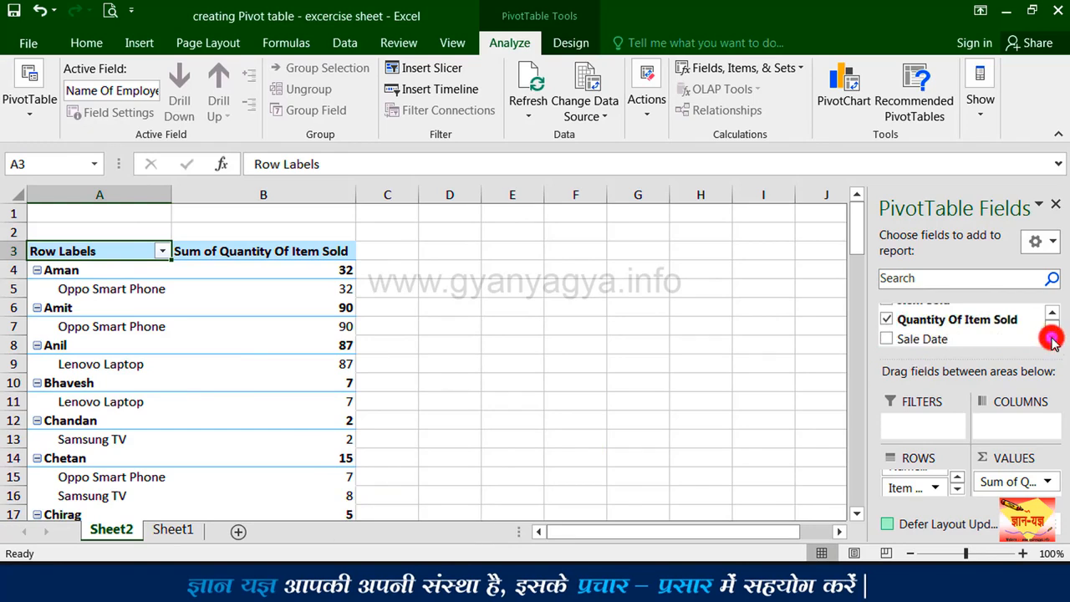
Step: Add the Sale Date field to the PivotTable rows and remove the accompanying Years and Quarters fields
{"action": "left_click", "coordinate": [887, 339]}
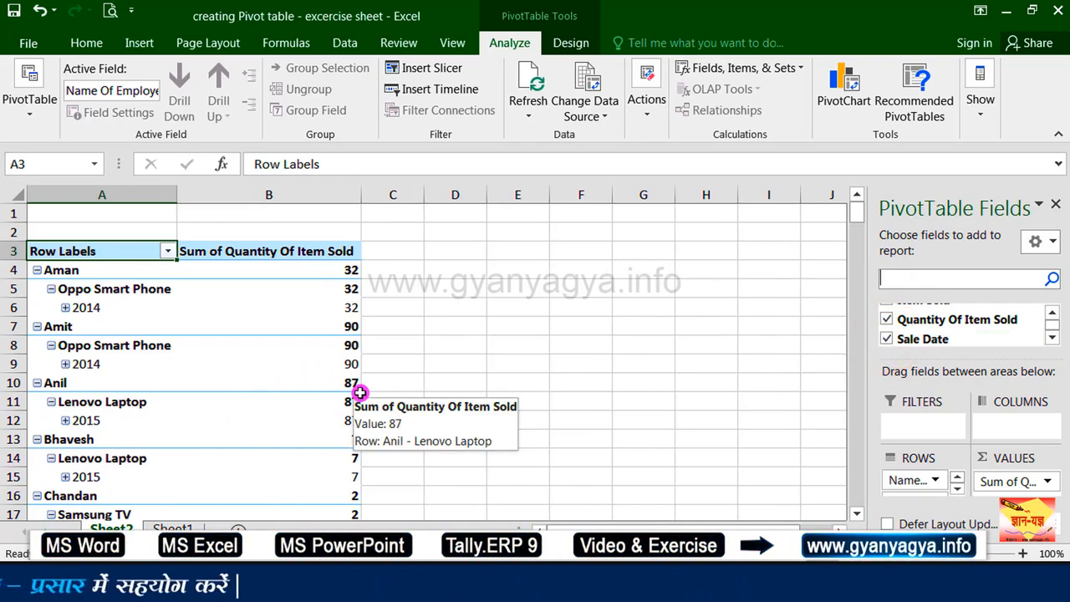
{"action": "left_click", "coordinate": [1052, 338]}
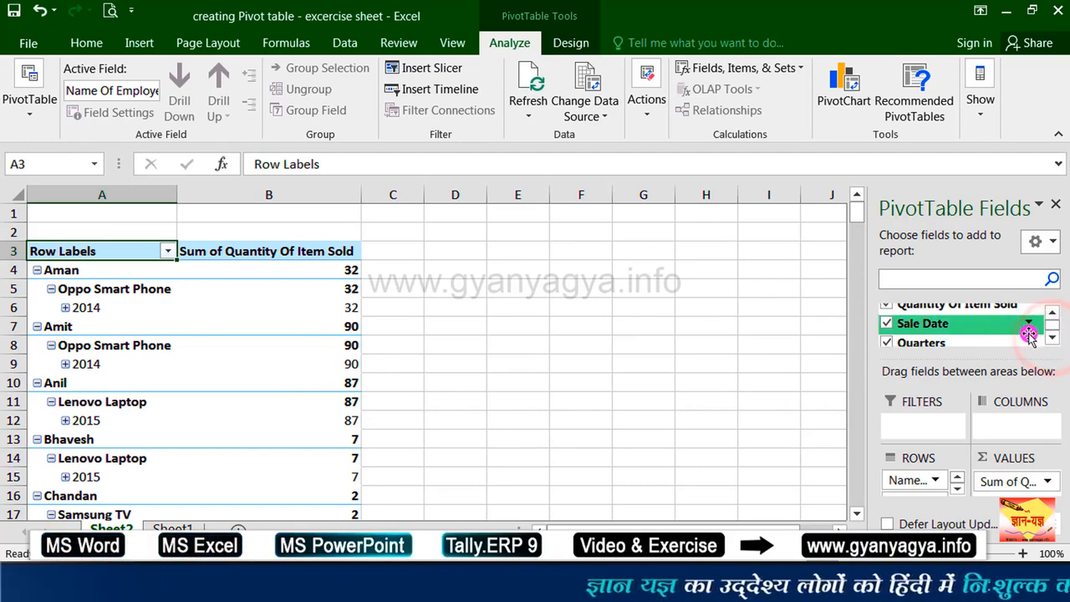
{"action": "left_click", "coordinate": [1051, 338]}
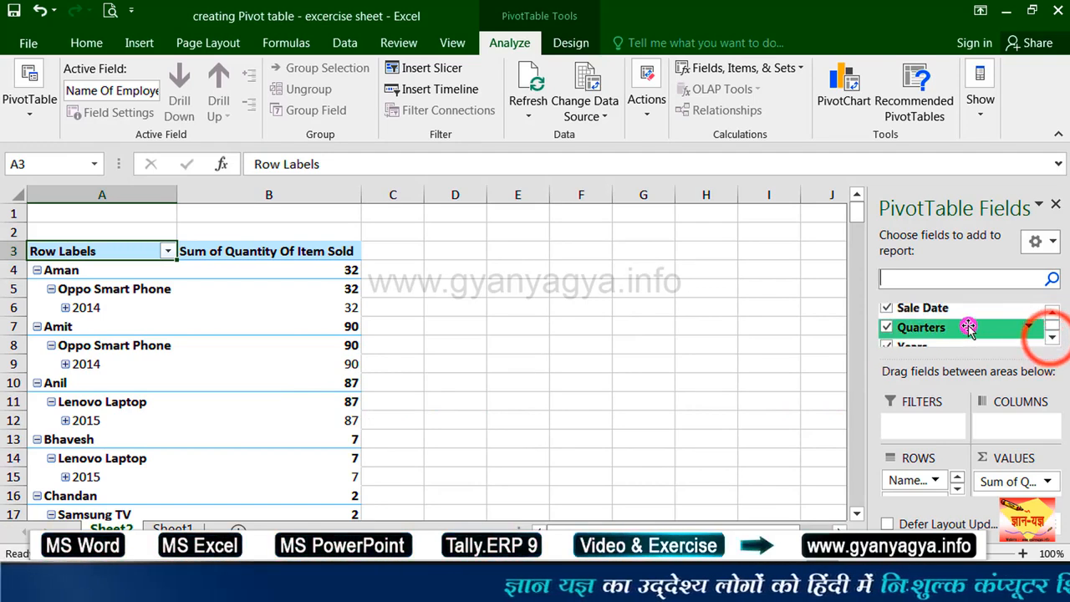
{"action": "left_click", "coordinate": [1051, 338]}
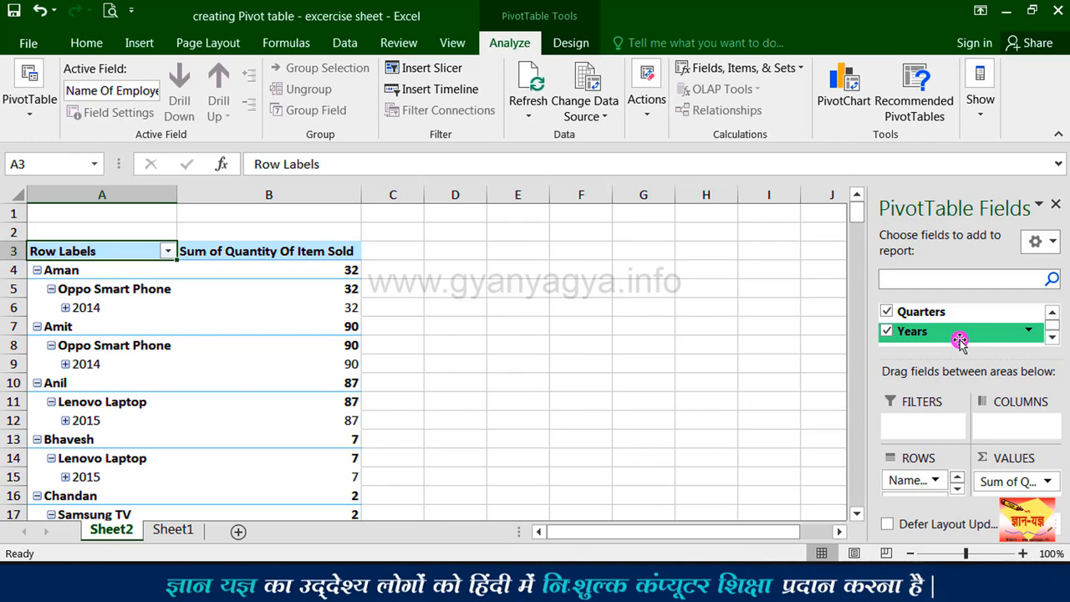
{"action": "left_click", "coordinate": [887, 331]}
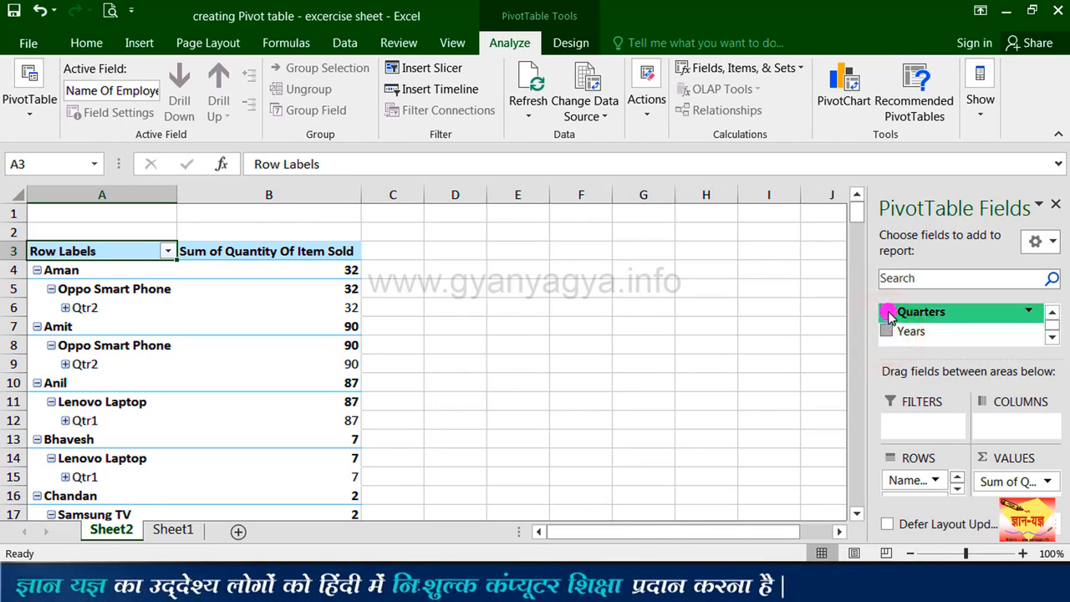
{"action": "left_click", "coordinate": [886, 311]}
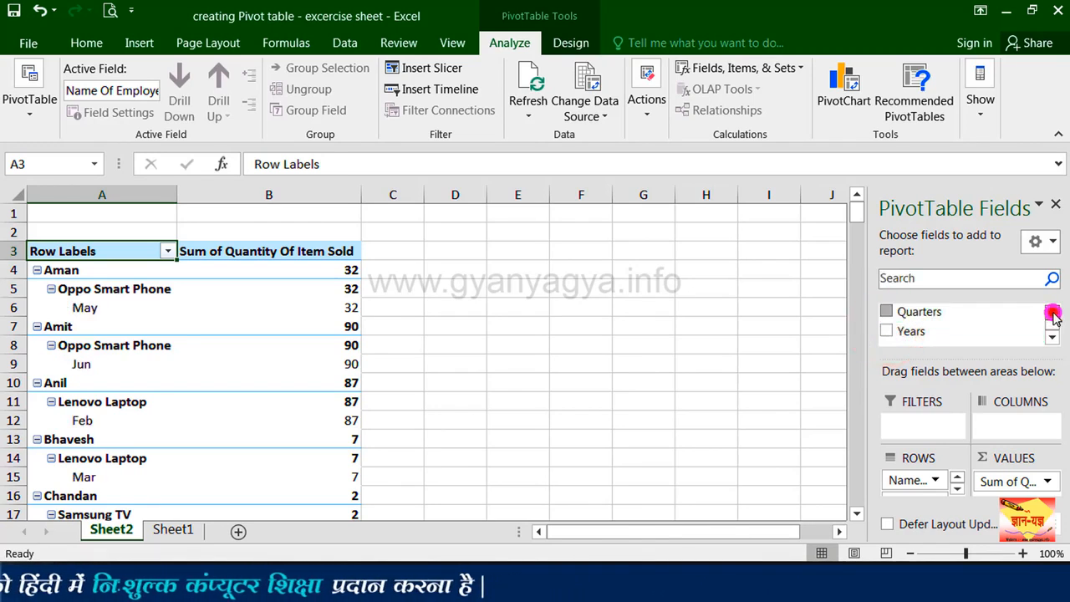
{"action": "left_click", "coordinate": [1051, 313]}
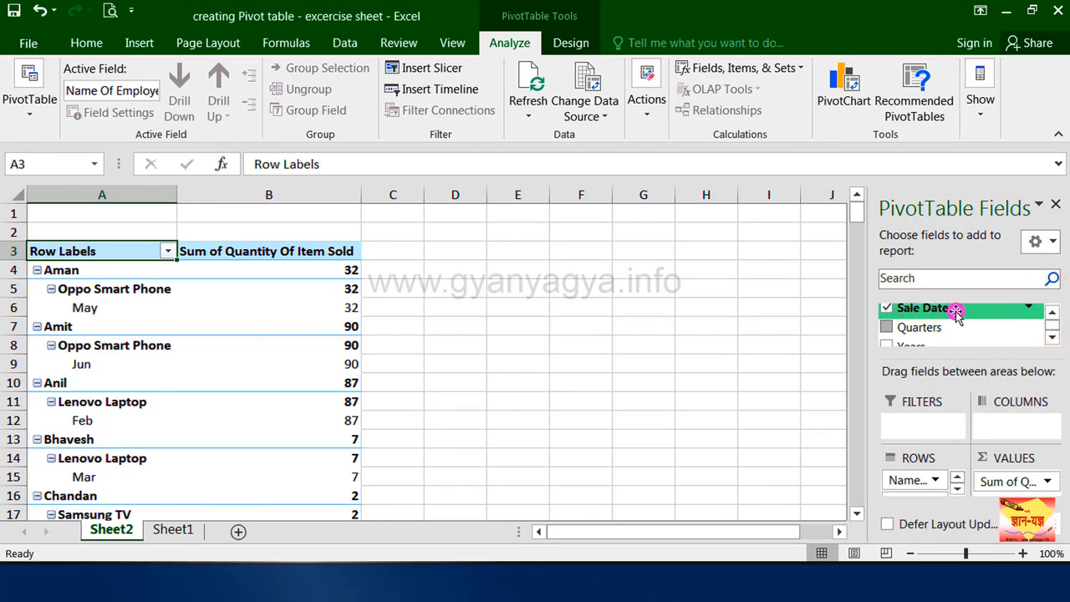
{"action": "left_click", "coordinate": [1050, 311]}
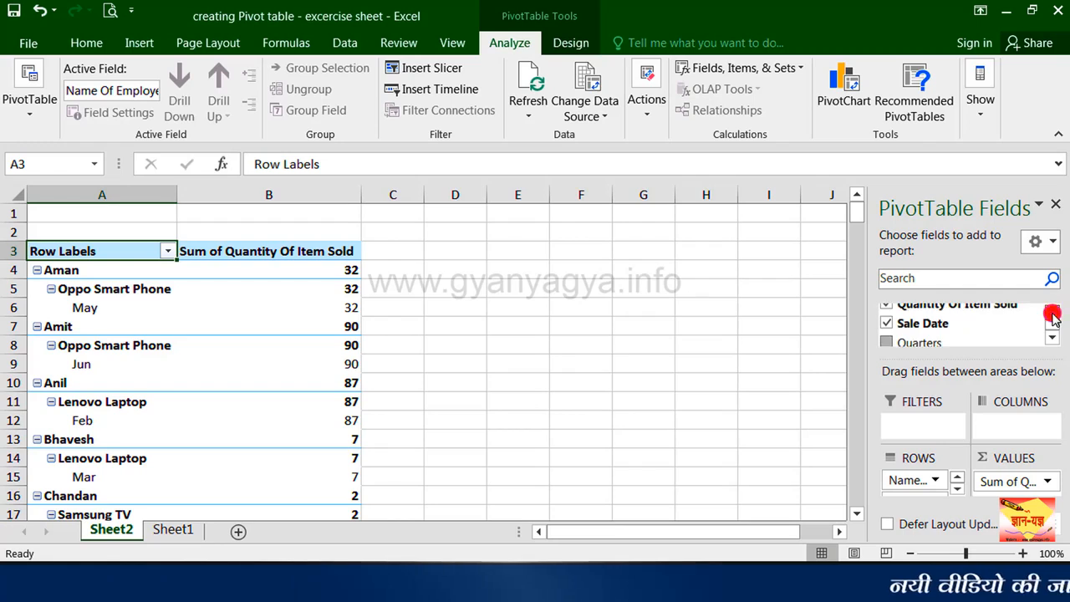
{"action": "left_click", "coordinate": [1052, 313]}
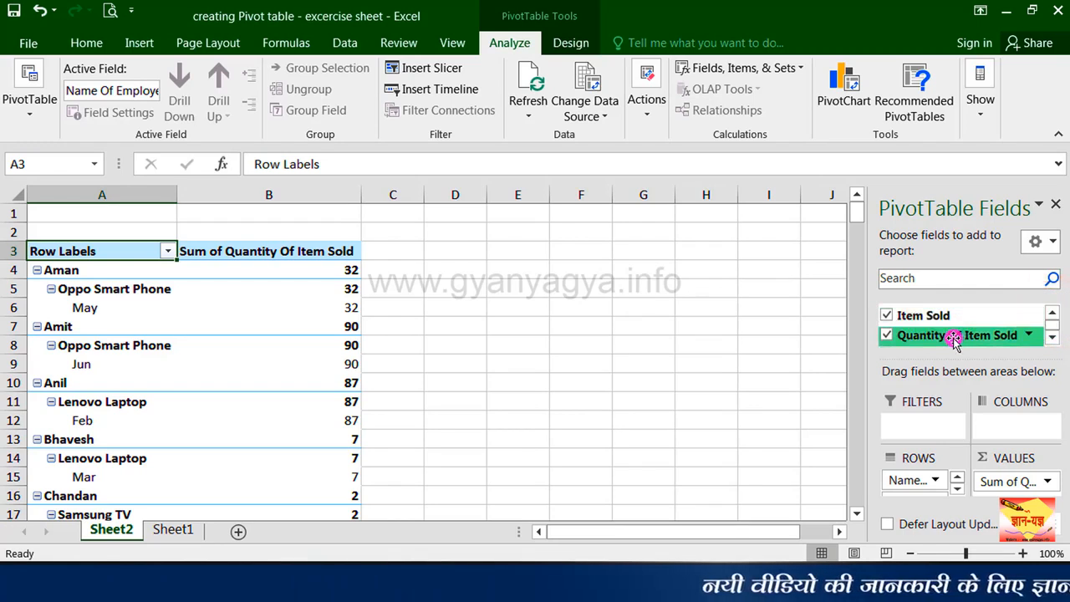
Step: Move the Name Of Employee field from the PivotTable rows to the report filters
{"action": "mouse_move", "coordinate": [352, 397]}
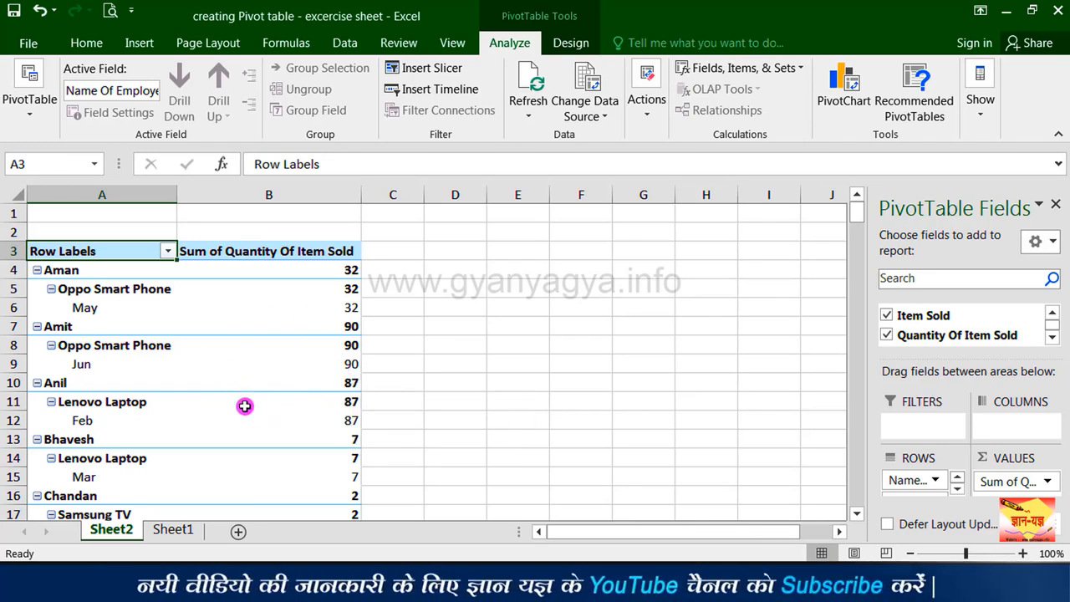
{"action": "mouse_move", "coordinate": [244, 406]}
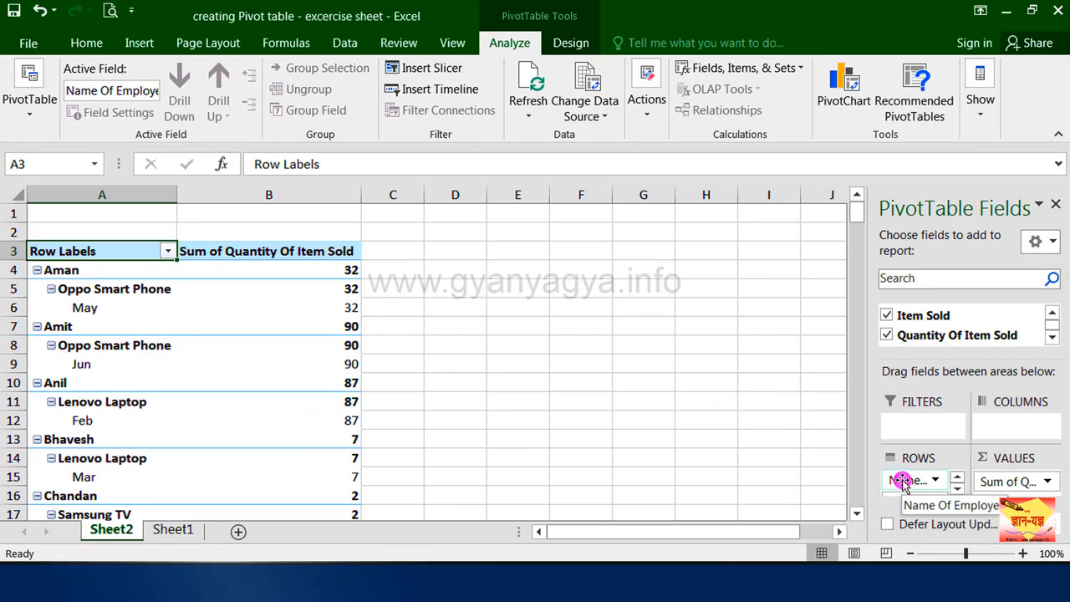
{"action": "left_click_drag", "start_coordinate": [901, 482], "coordinate": [907, 432]}
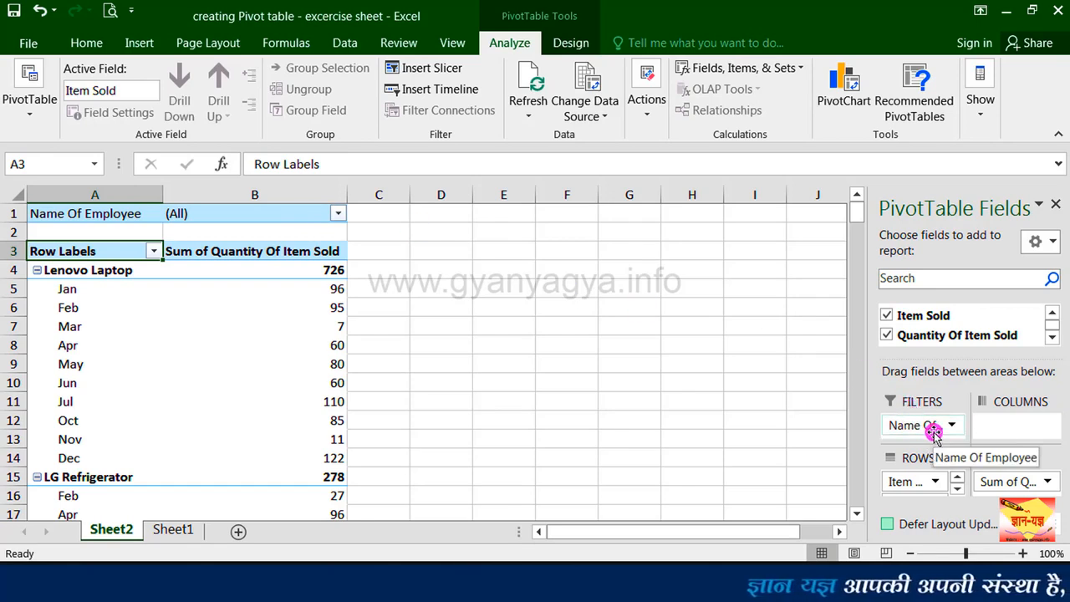
Step: Move the Sale Date field from the PivotTable rows to the report filters, below Name Of Employee
{"action": "left_click", "coordinate": [957, 487]}
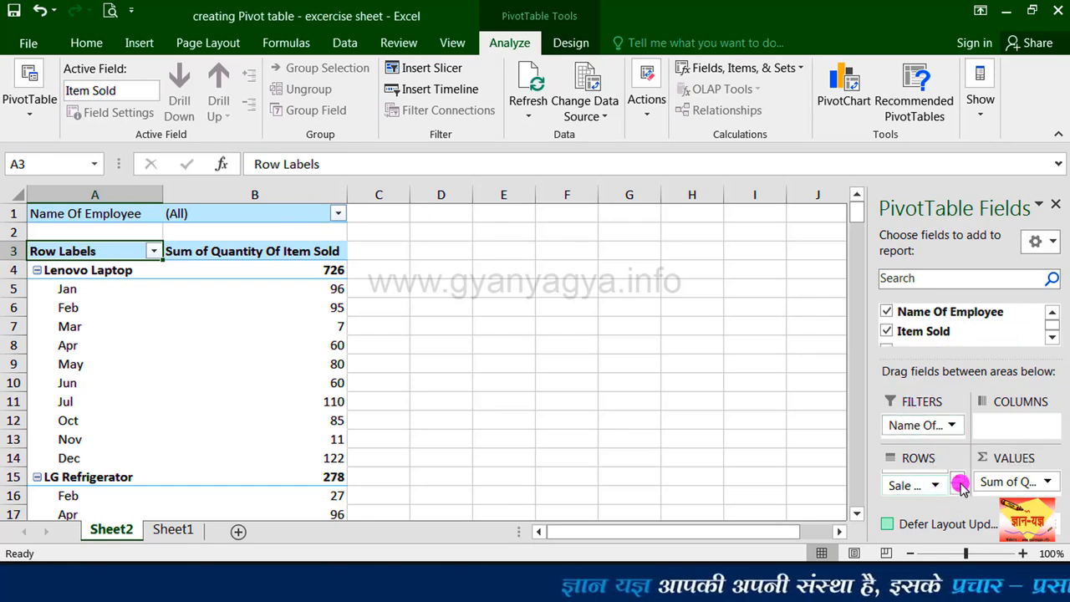
{"action": "left_click", "coordinate": [958, 486]}
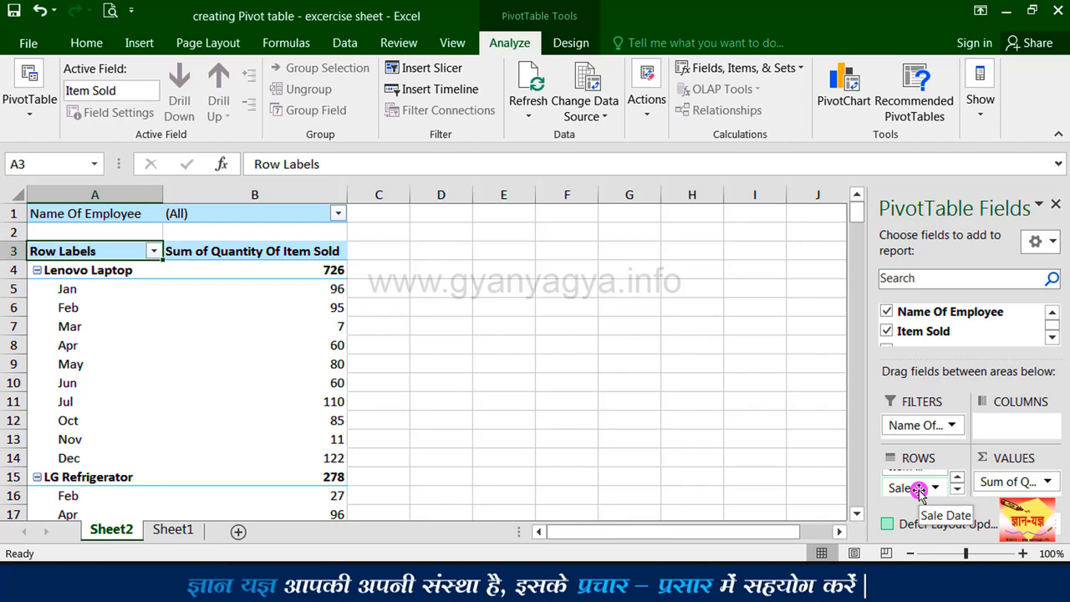
{"action": "left_click_drag", "start_coordinate": [935, 456], "coordinate": [931, 446]}
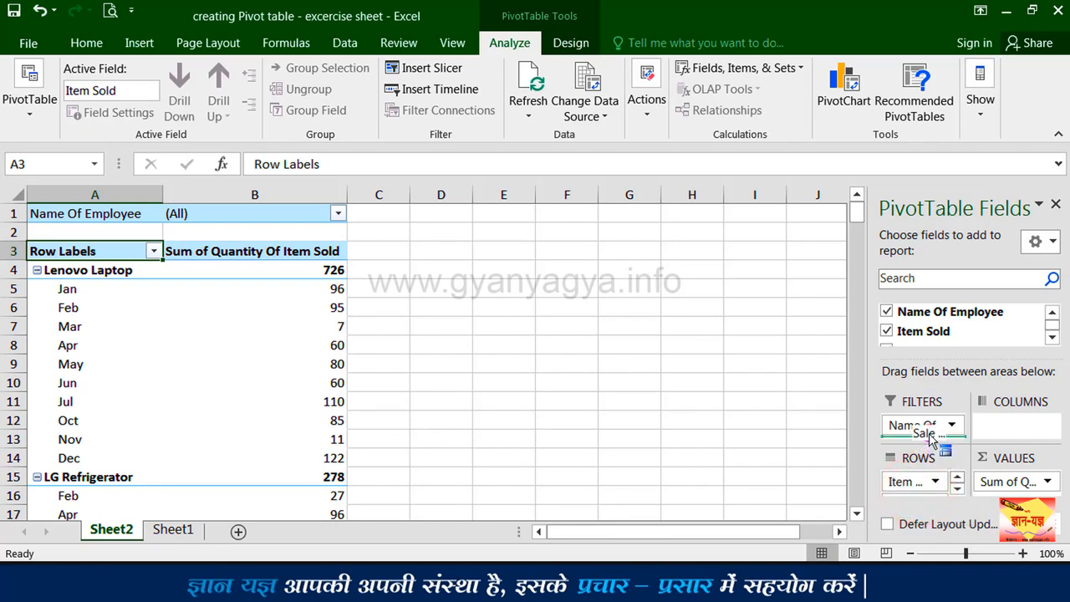
{"action": "left_click_drag", "start_coordinate": [931, 441], "coordinate": [931, 441]}
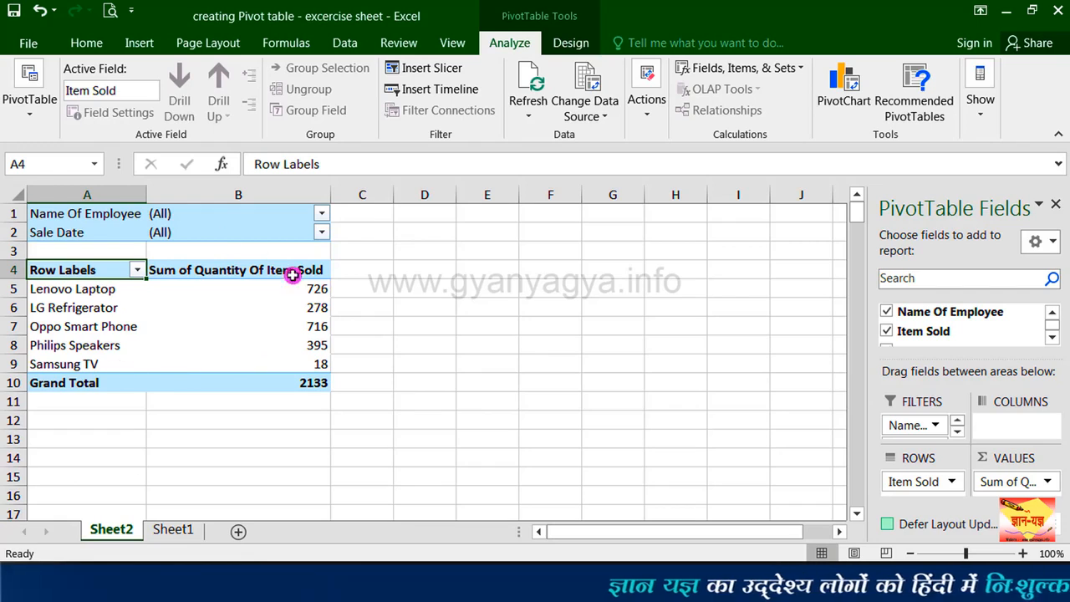
Step: Filter the PivotTable to the sixth employee in the Name Of Employee filter list and set the Sale Date filter to Jan
{"action": "mouse_move", "coordinate": [240, 363]}
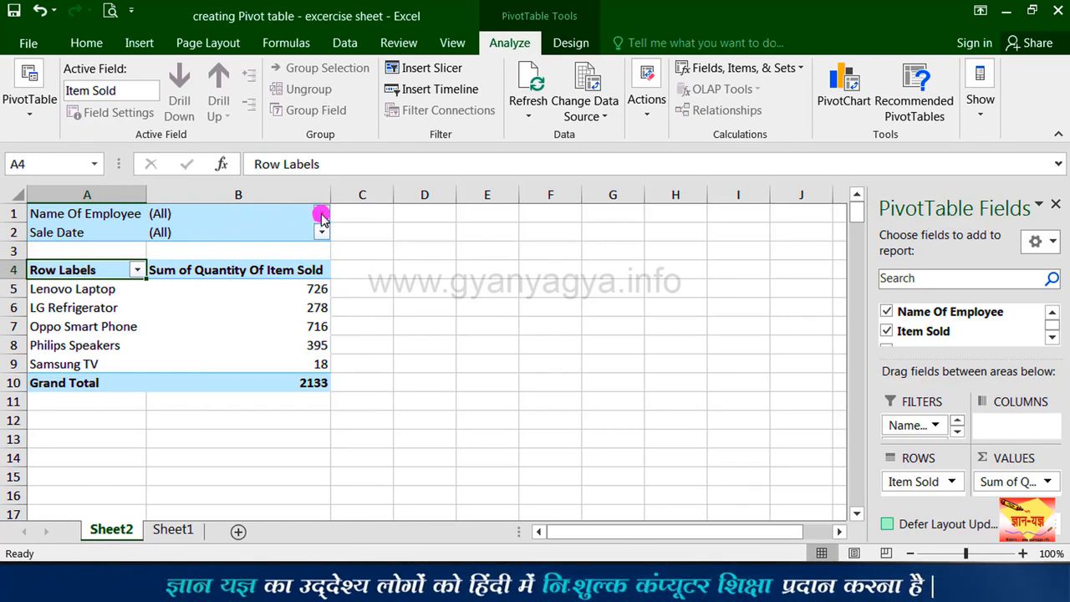
{"action": "left_click", "coordinate": [322, 214]}
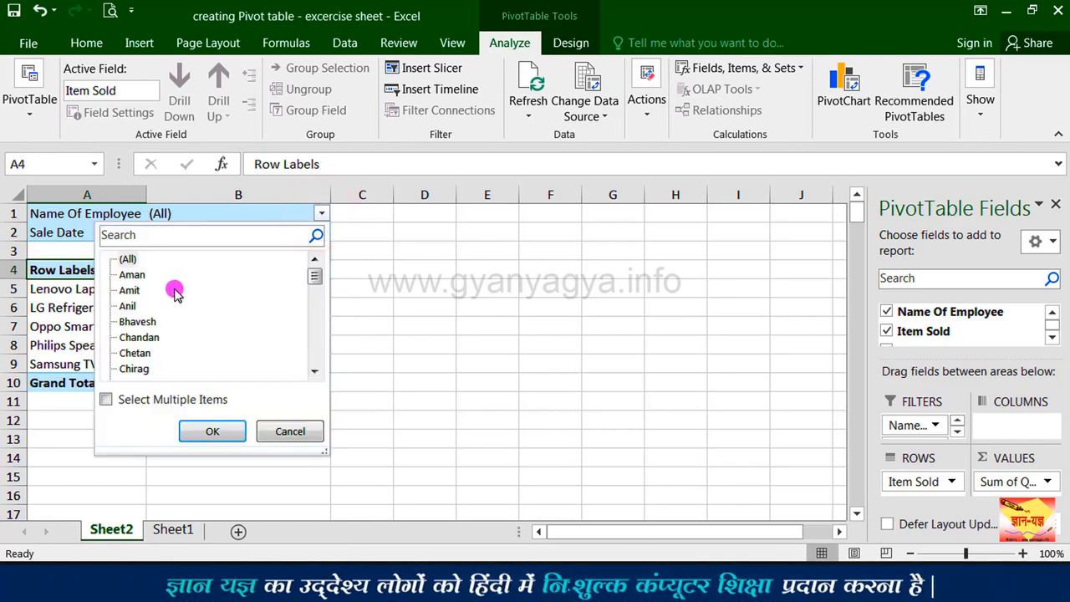
{"action": "left_click", "coordinate": [147, 353]}
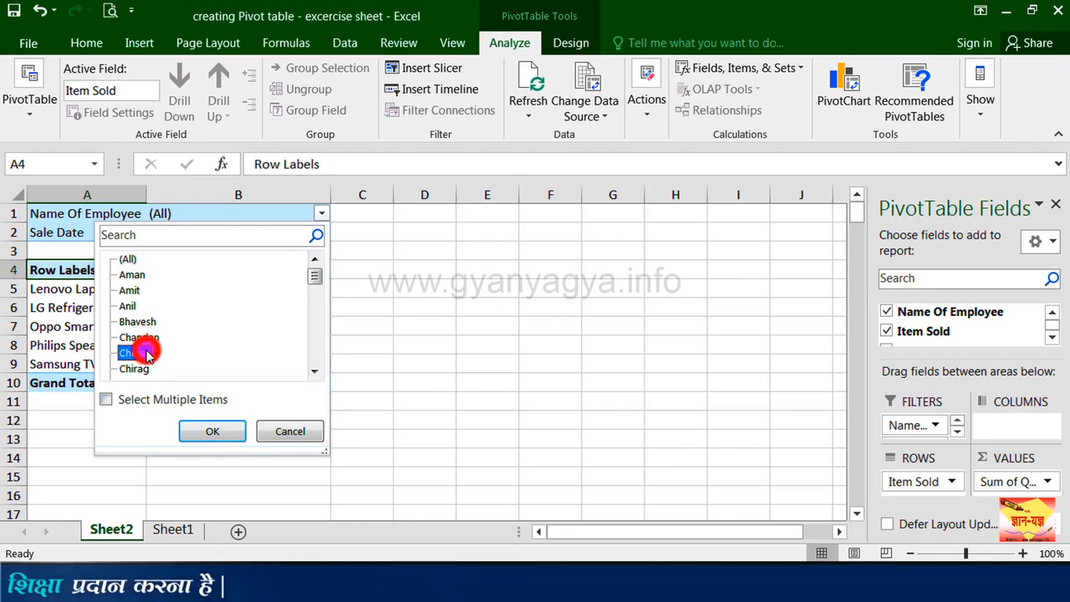
{"action": "left_click", "coordinate": [211, 431]}
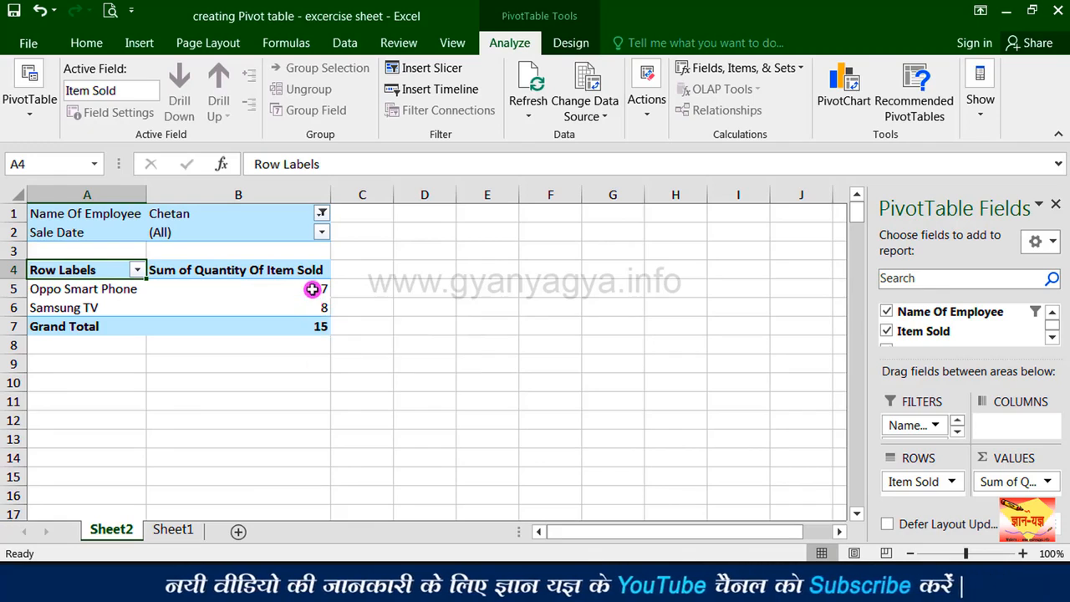
{"action": "mouse_move", "coordinate": [315, 307]}
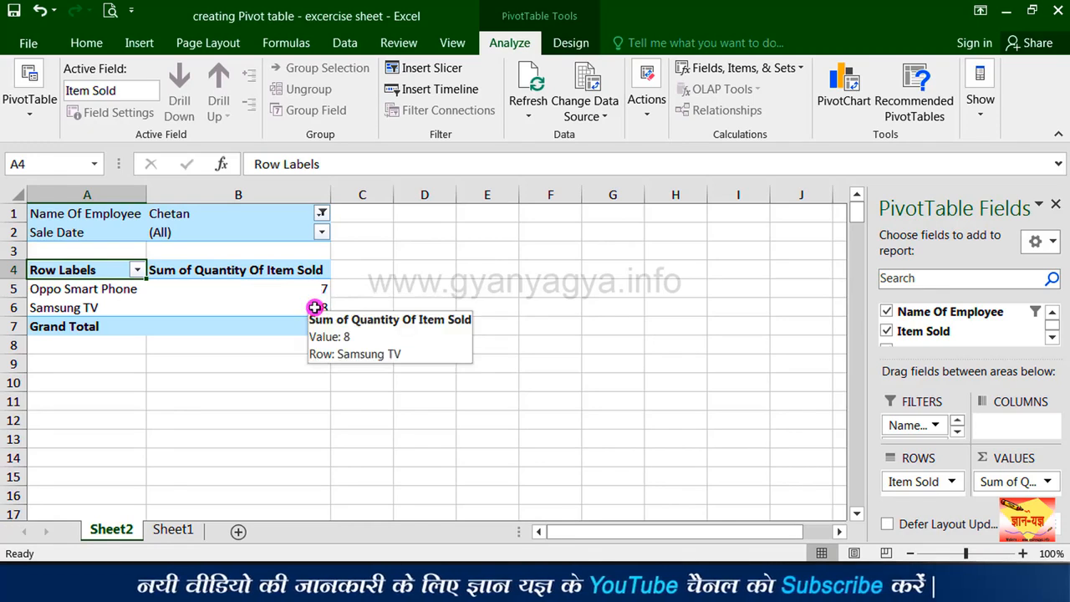
{"action": "left_click", "coordinate": [321, 232]}
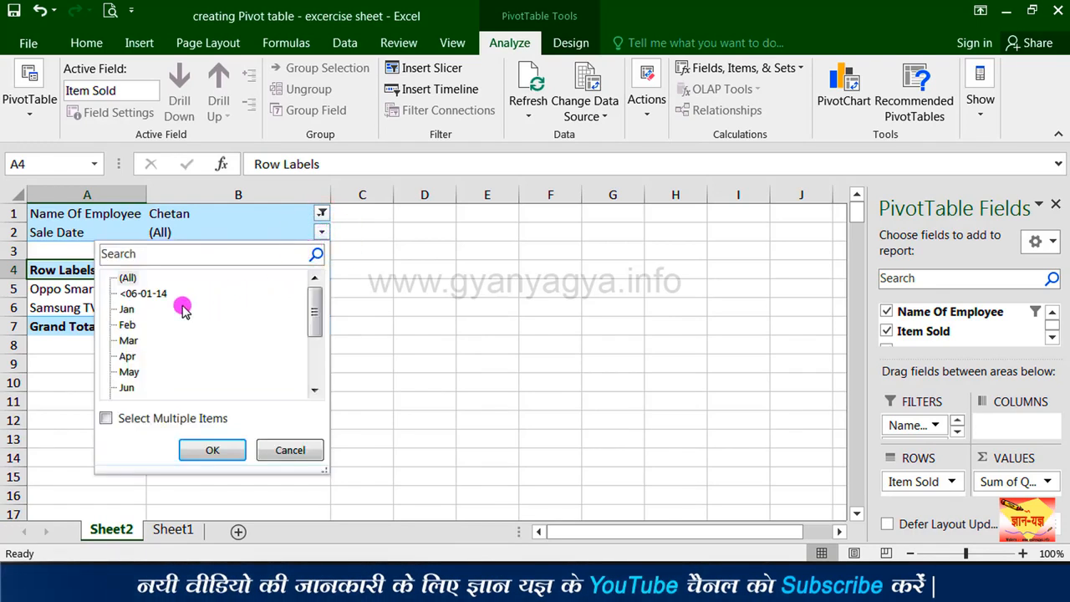
{"action": "left_click", "coordinate": [128, 310]}
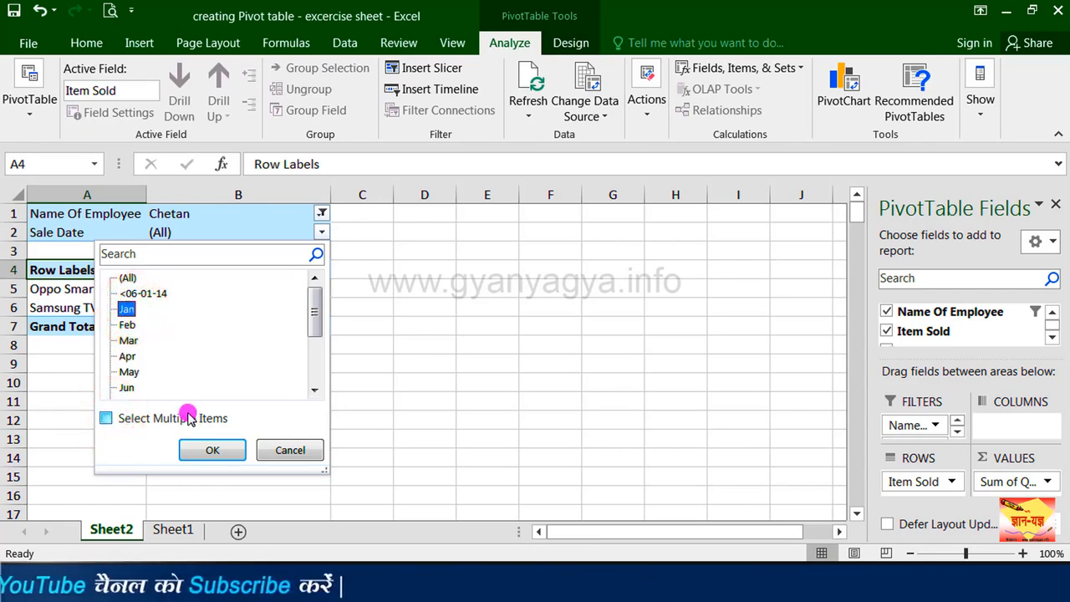
{"action": "left_click", "coordinate": [204, 447]}
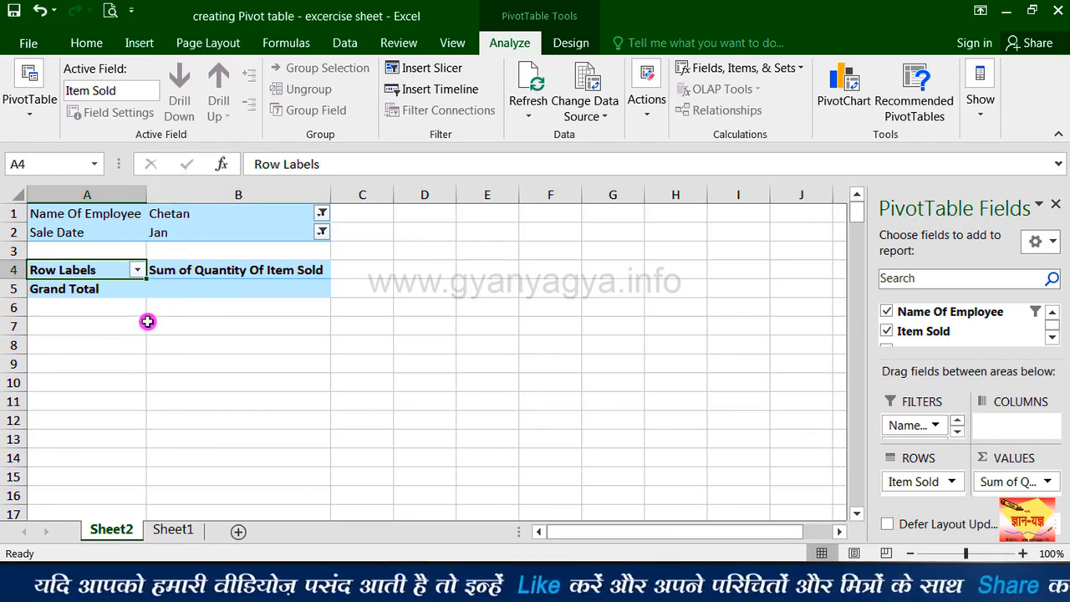
Step: Filter the PivotTable to a different employee found by searching the name, and set the Sale Date filter to Feb
{"action": "mouse_move", "coordinate": [189, 294]}
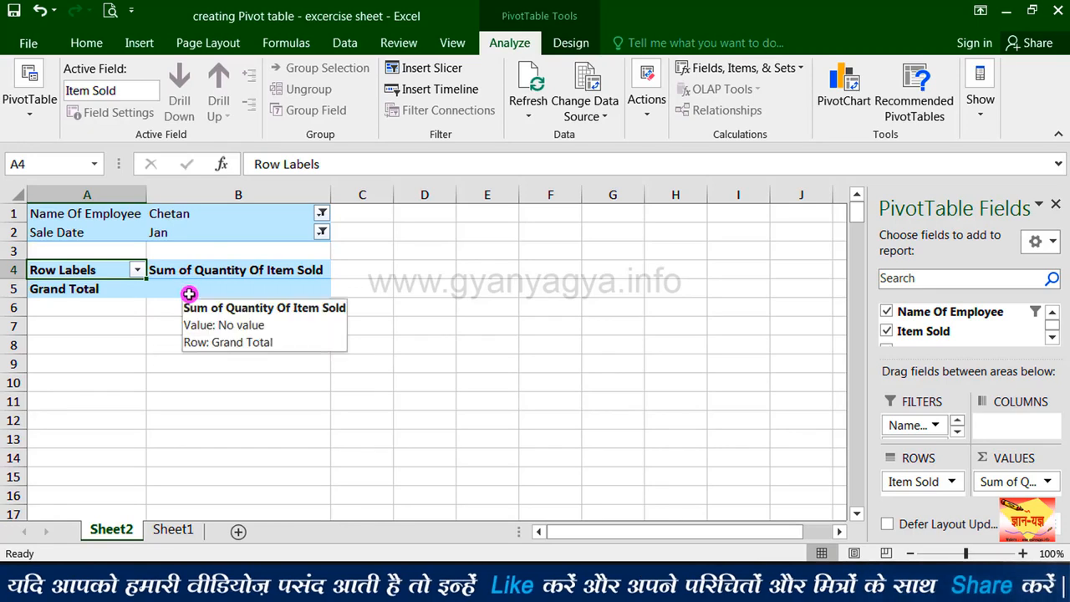
{"action": "left_click", "coordinate": [322, 214]}
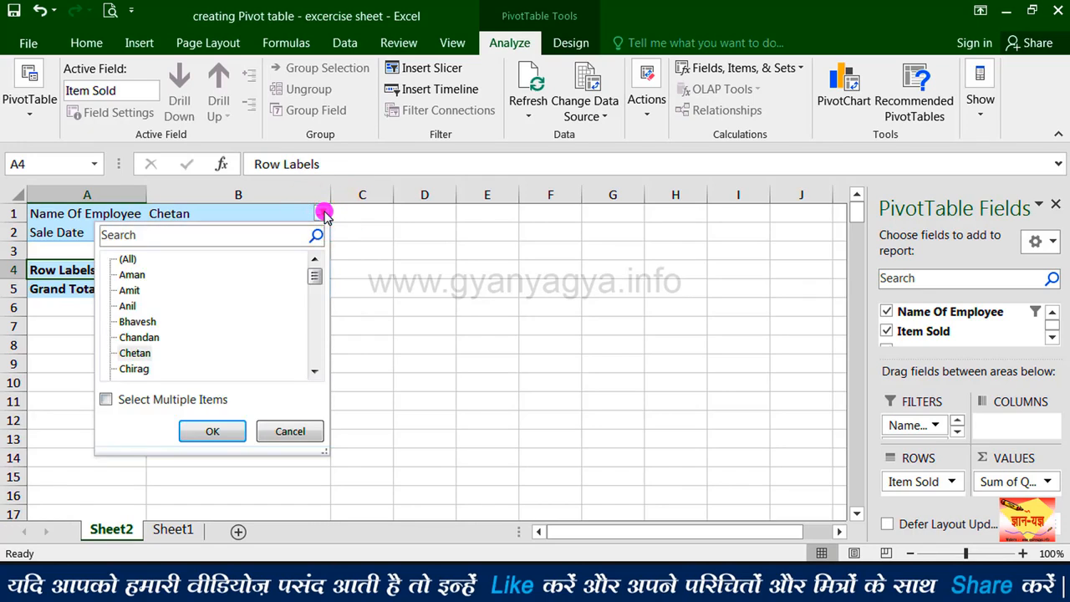
{"action": "left_click", "coordinate": [153, 240]}
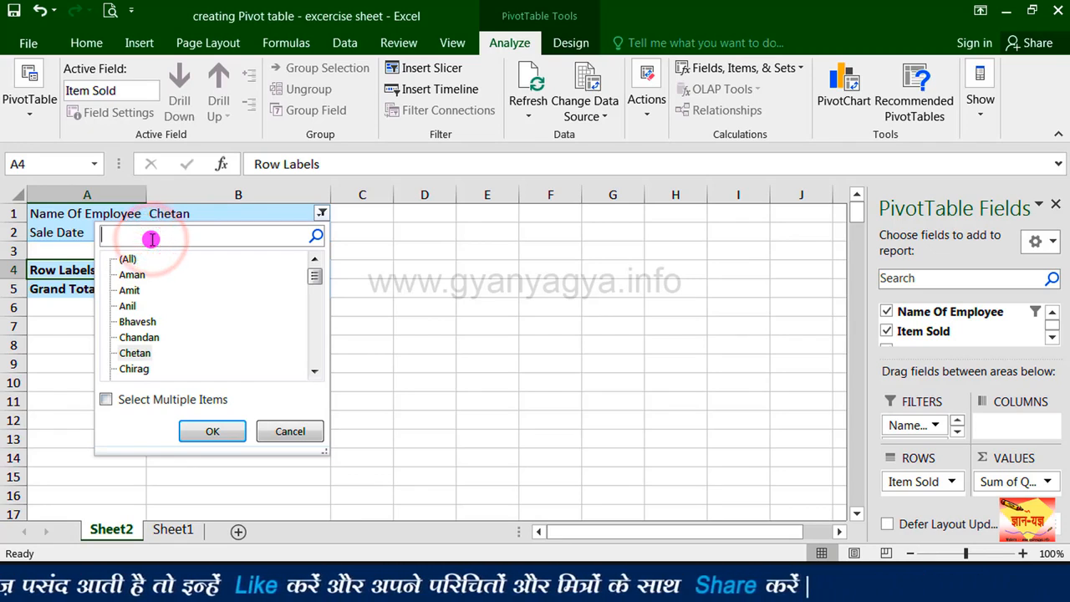
{"action": "type", "text": "piy"}
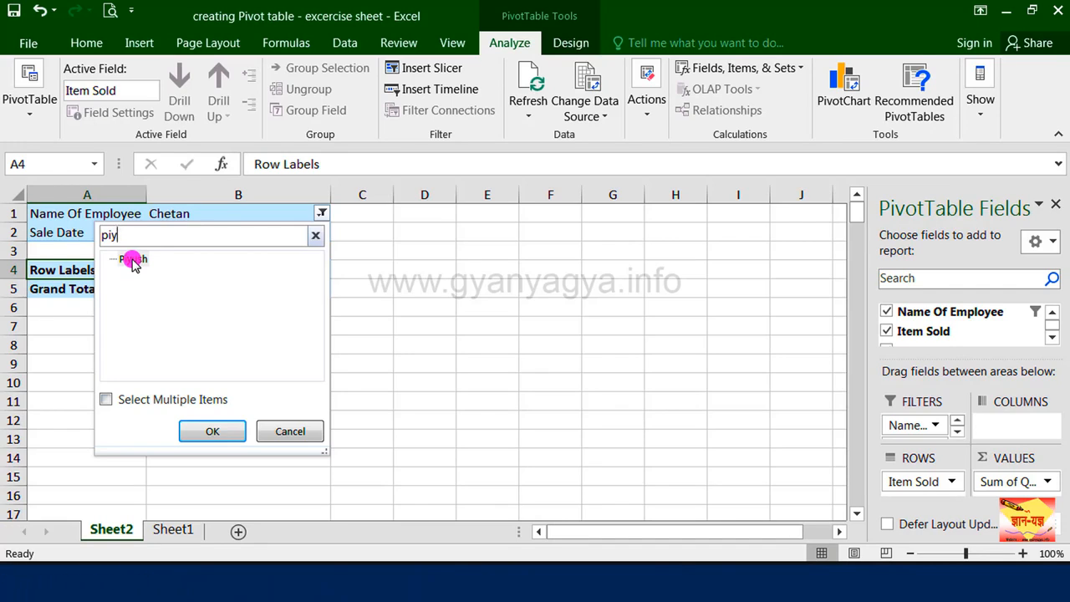
{"action": "left_click", "coordinate": [208, 430]}
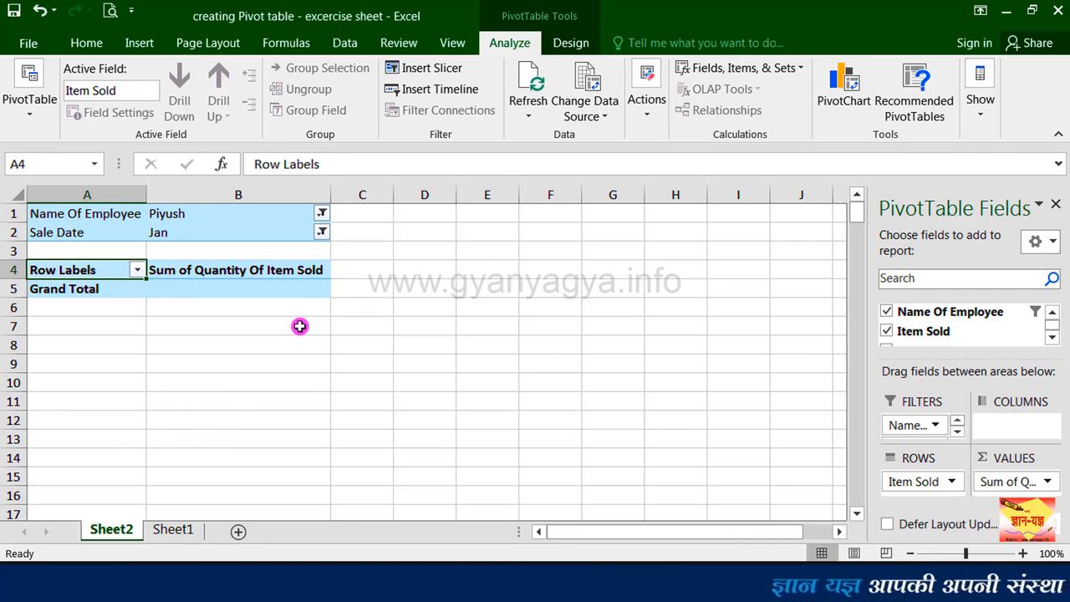
{"action": "left_click", "coordinate": [322, 234]}
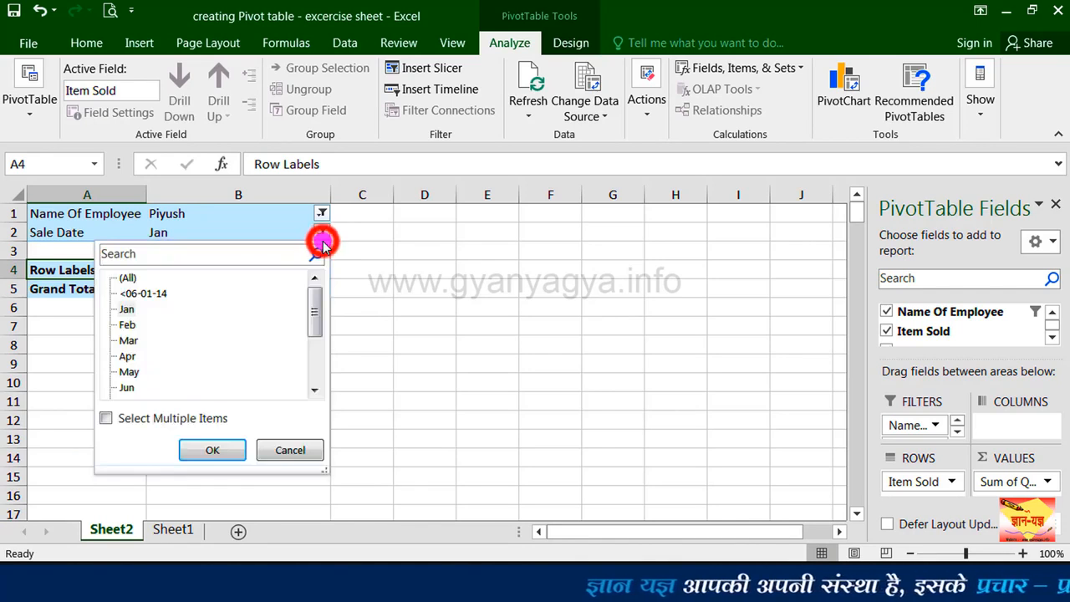
{"action": "left_click", "coordinate": [132, 326]}
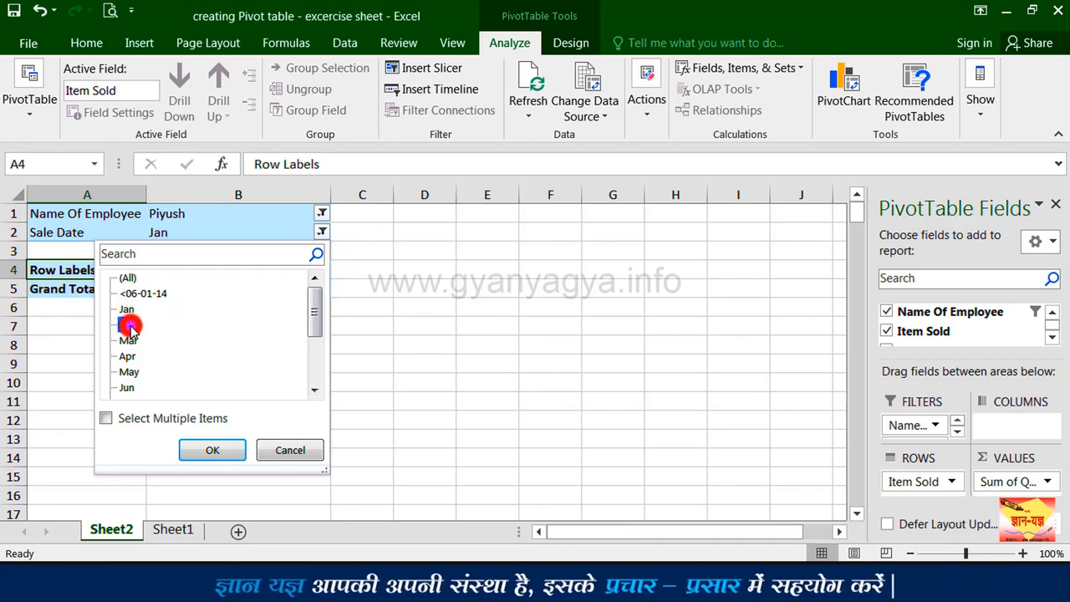
{"action": "left_click", "coordinate": [209, 453]}
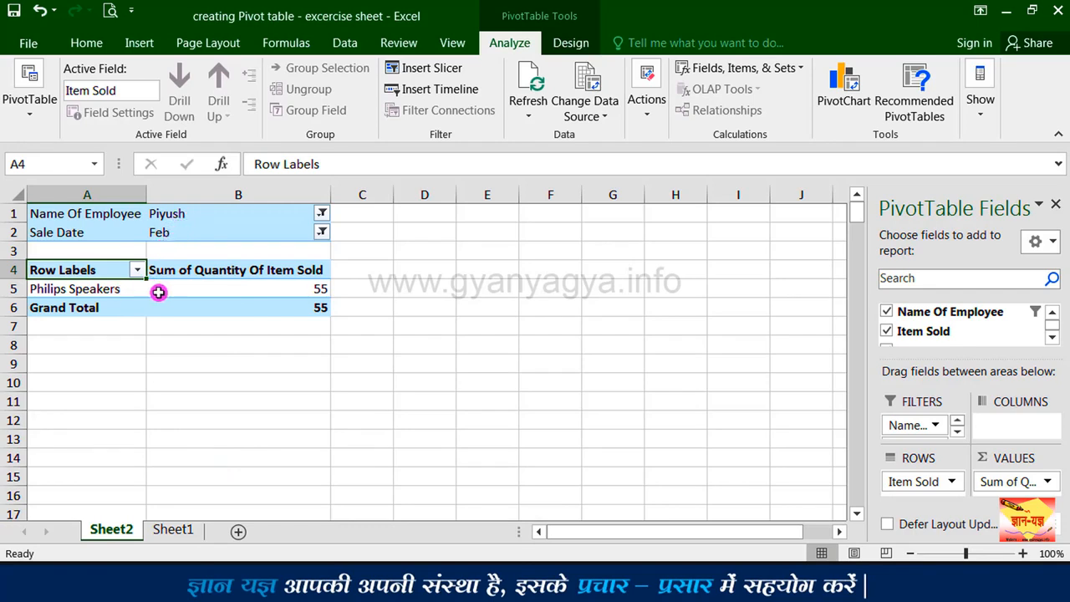
Step: Reset both the Name Of Employee and Sale Date report filters to (All)
{"action": "mouse_move", "coordinate": [307, 295]}
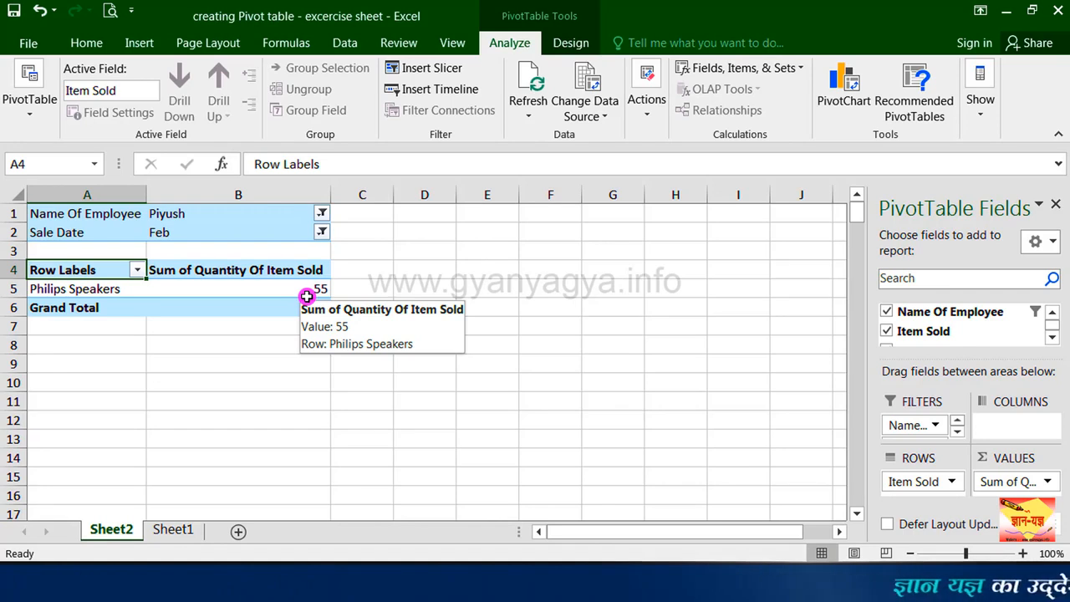
{"action": "left_click", "coordinate": [321, 212]}
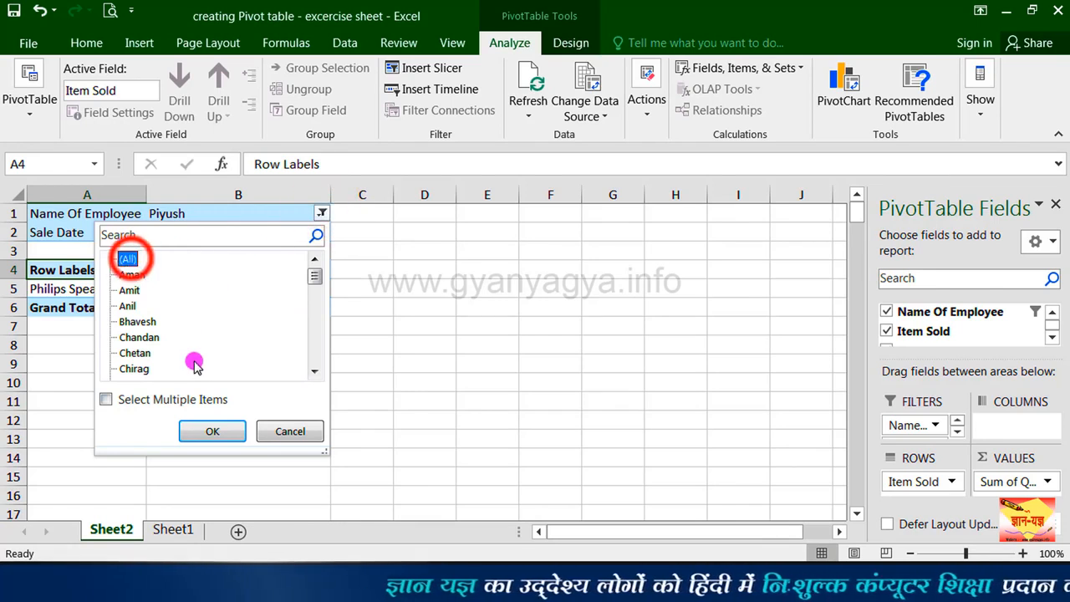
{"action": "left_click", "coordinate": [215, 430]}
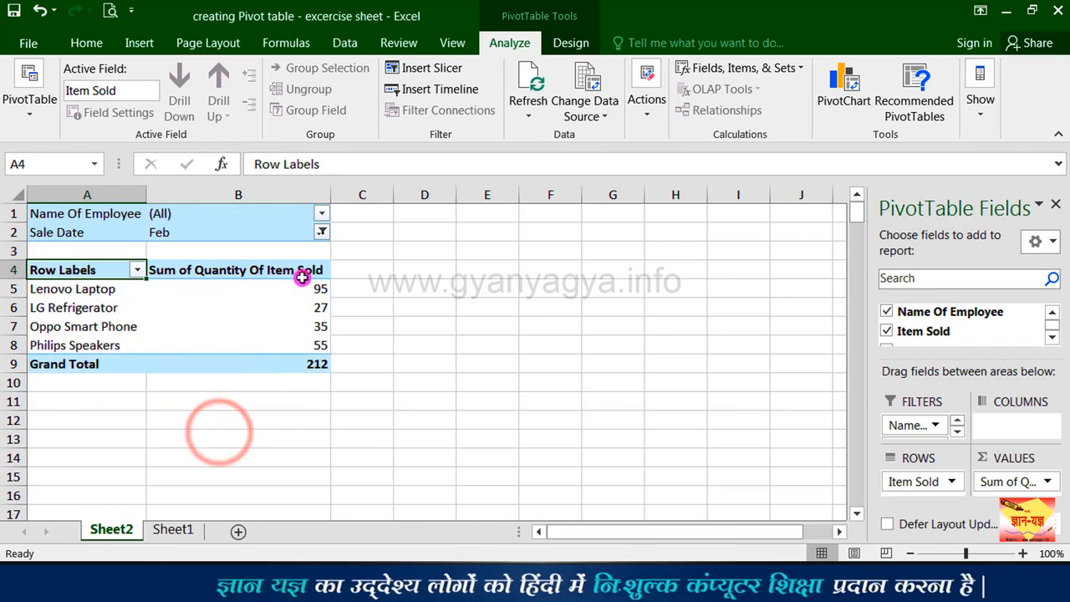
{"action": "left_click", "coordinate": [323, 233]}
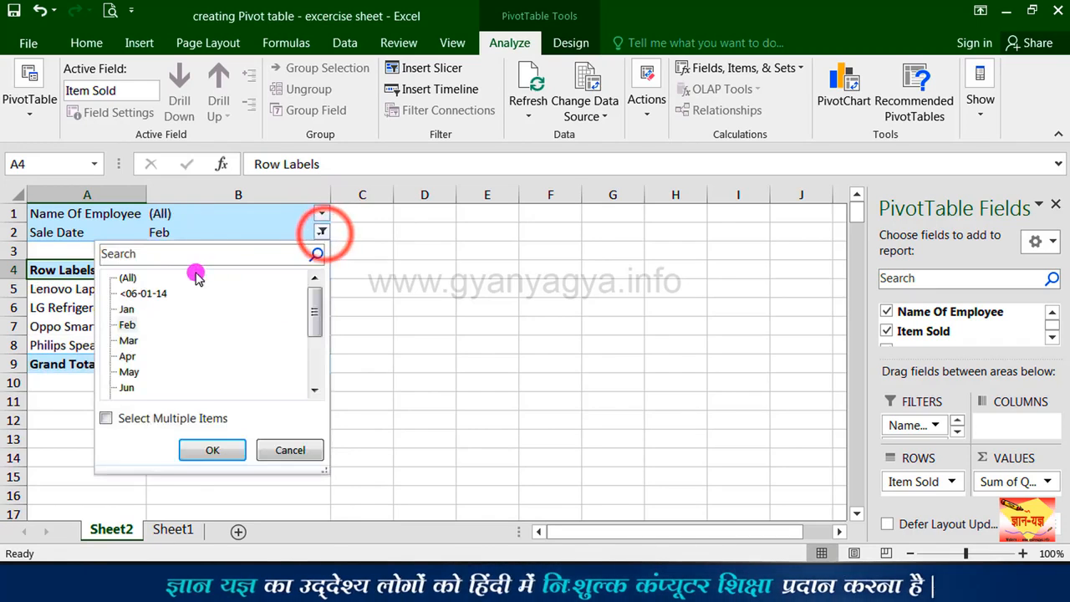
{"action": "left_click", "coordinate": [199, 450]}
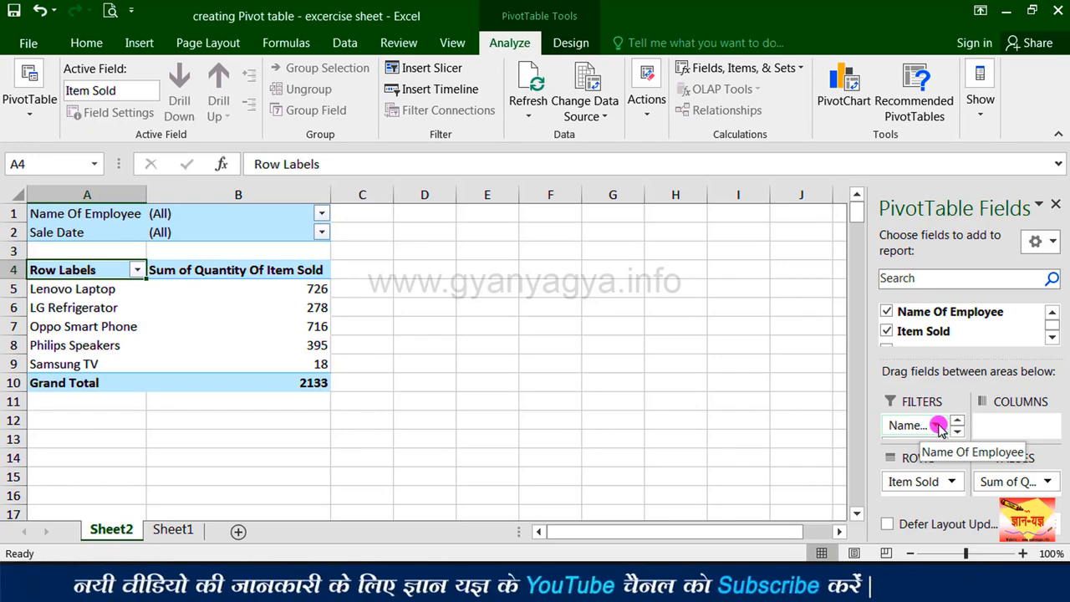
Step: Move the Name Of Employee field down below Sale Date in the report filters
{"action": "left_click", "coordinate": [956, 431]}
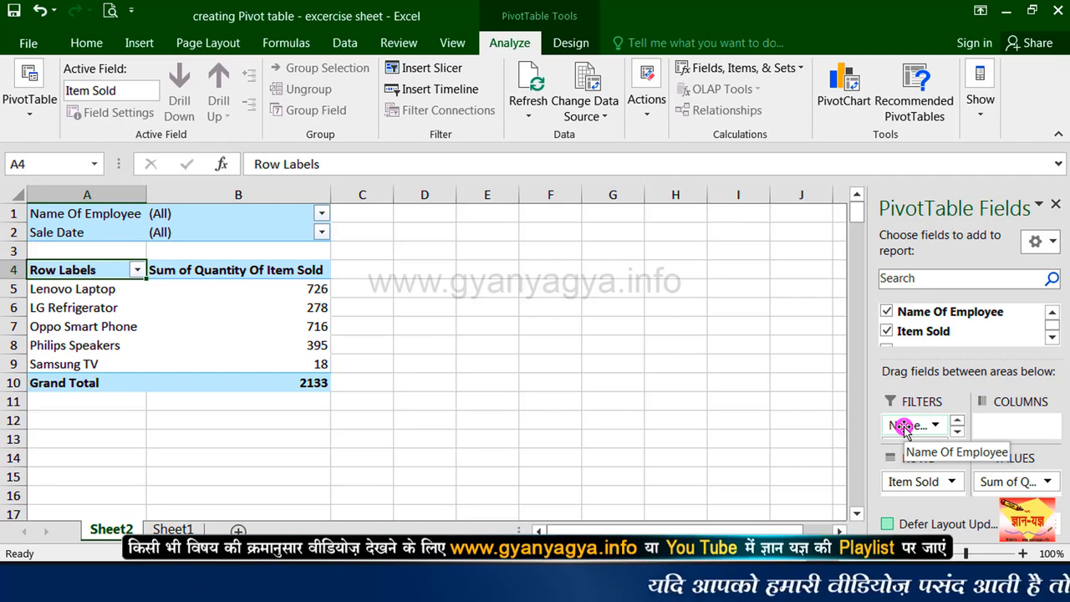
{"action": "left_click", "coordinate": [903, 427]}
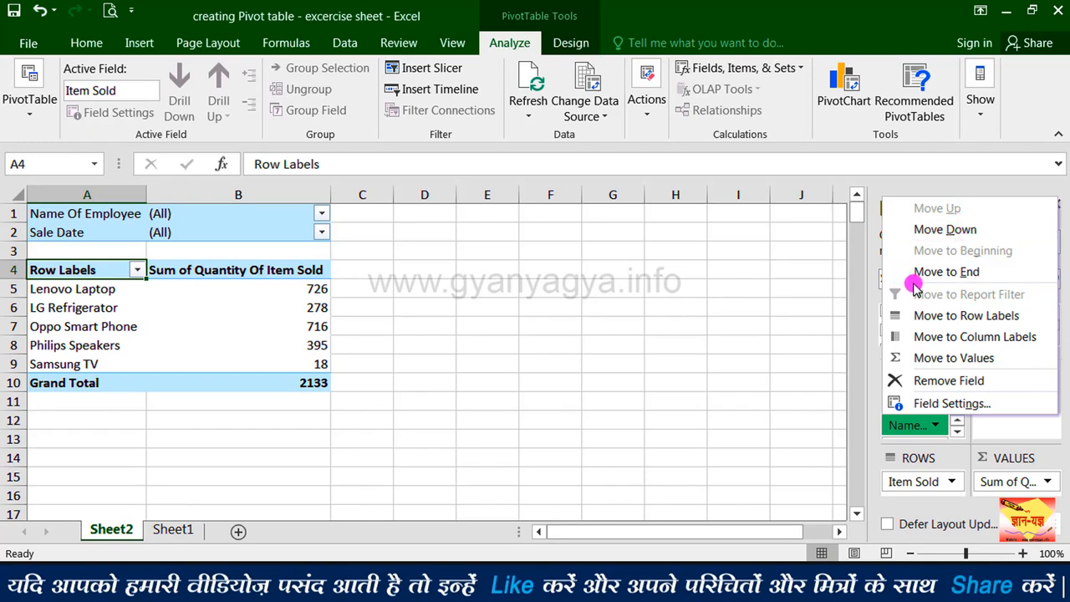
{"action": "left_click", "coordinate": [952, 231]}
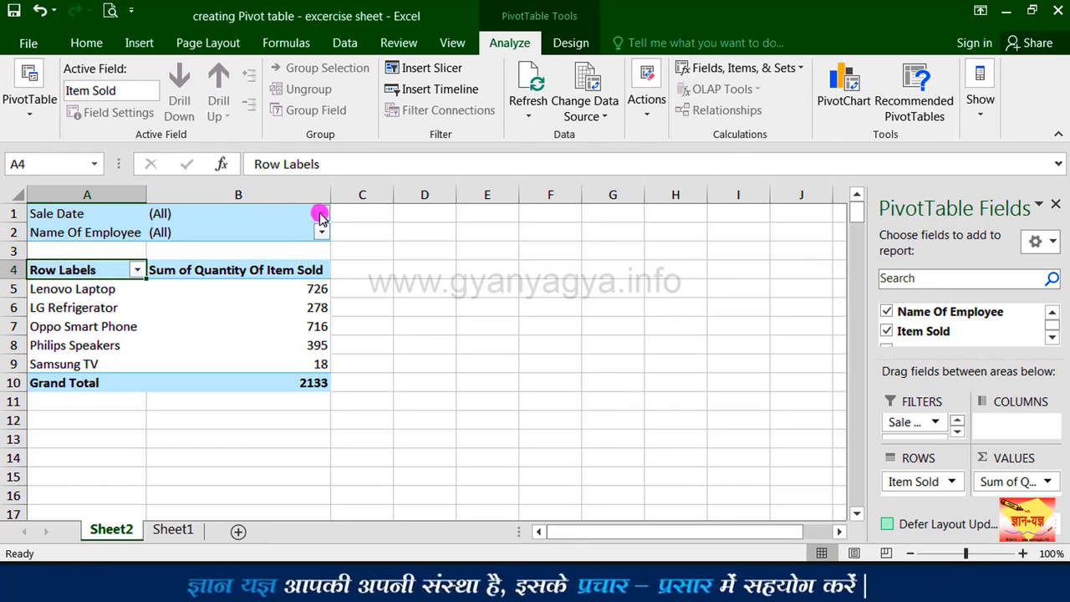
Step: Move the Sale Date field from the report filters to the row labels
{"action": "left_click", "coordinate": [913, 424]}
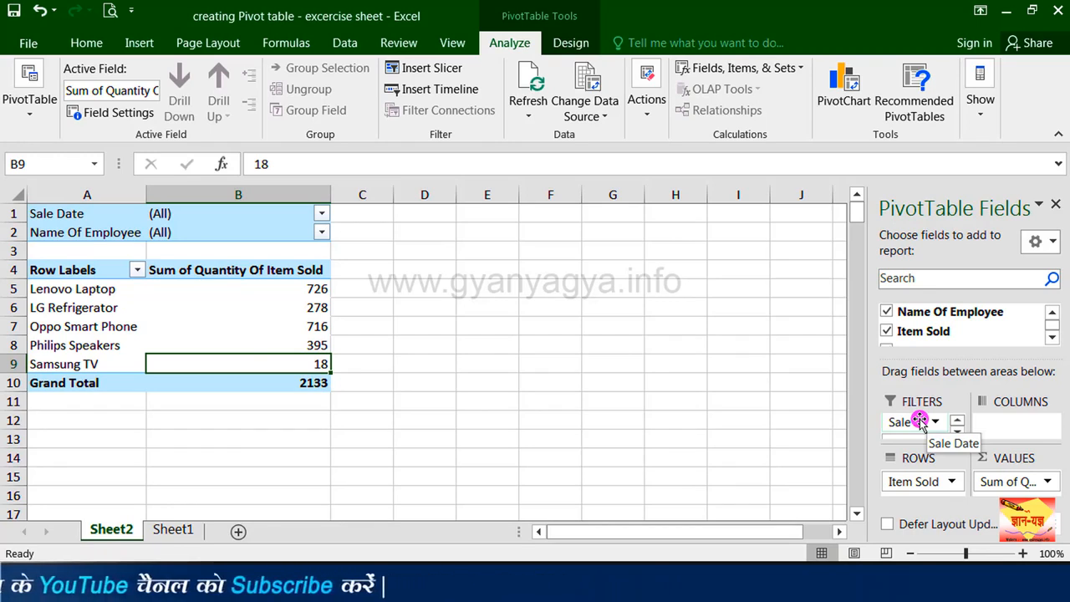
{"action": "left_click", "coordinate": [920, 421]}
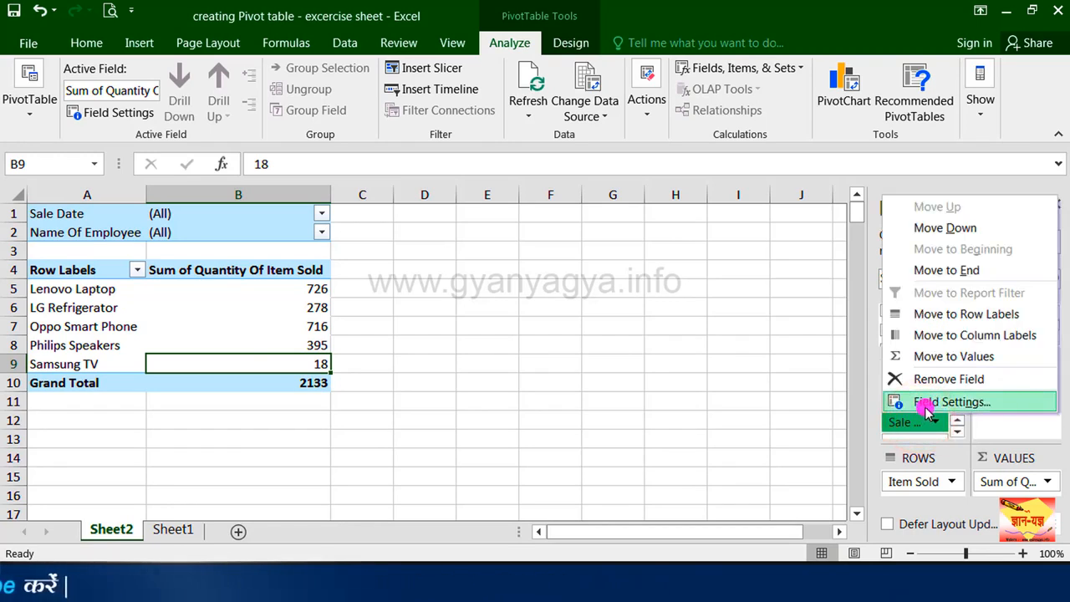
{"action": "left_click", "coordinate": [969, 315]}
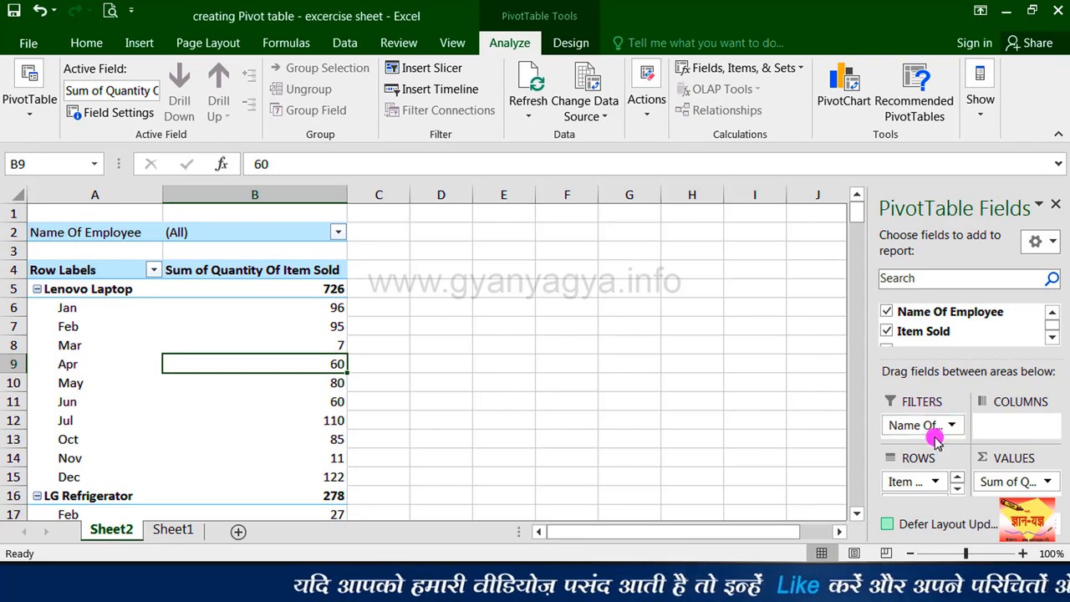
Step: Move the Sale Date field from the PivotTable rows to the column labels
{"action": "left_click", "coordinate": [957, 489]}
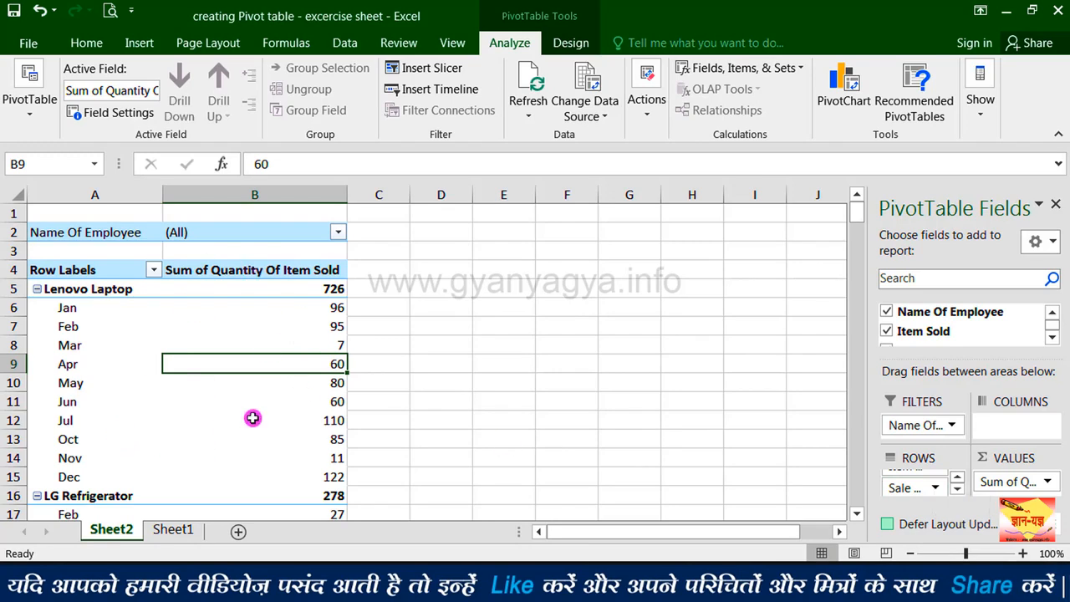
{"action": "left_click", "coordinate": [908, 488]}
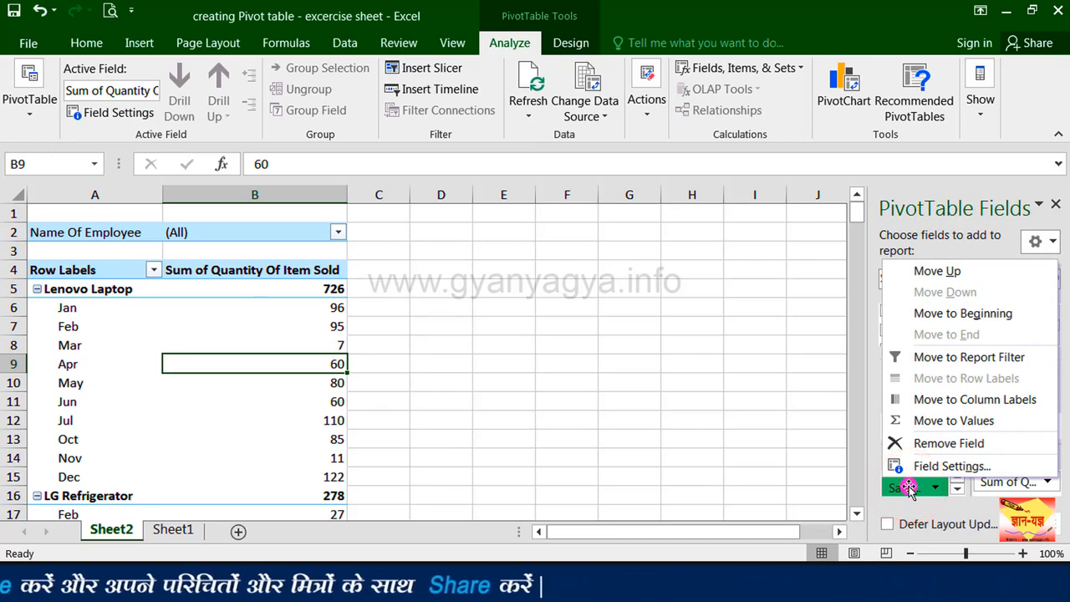
{"action": "left_click", "coordinate": [1003, 400]}
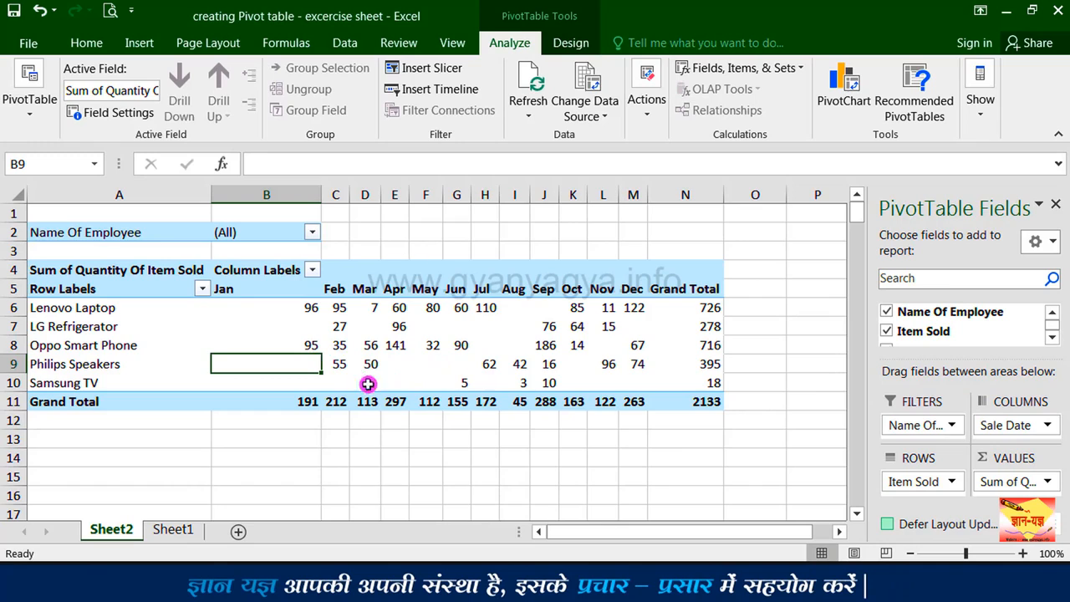
{"action": "mouse_move", "coordinate": [547, 355]}
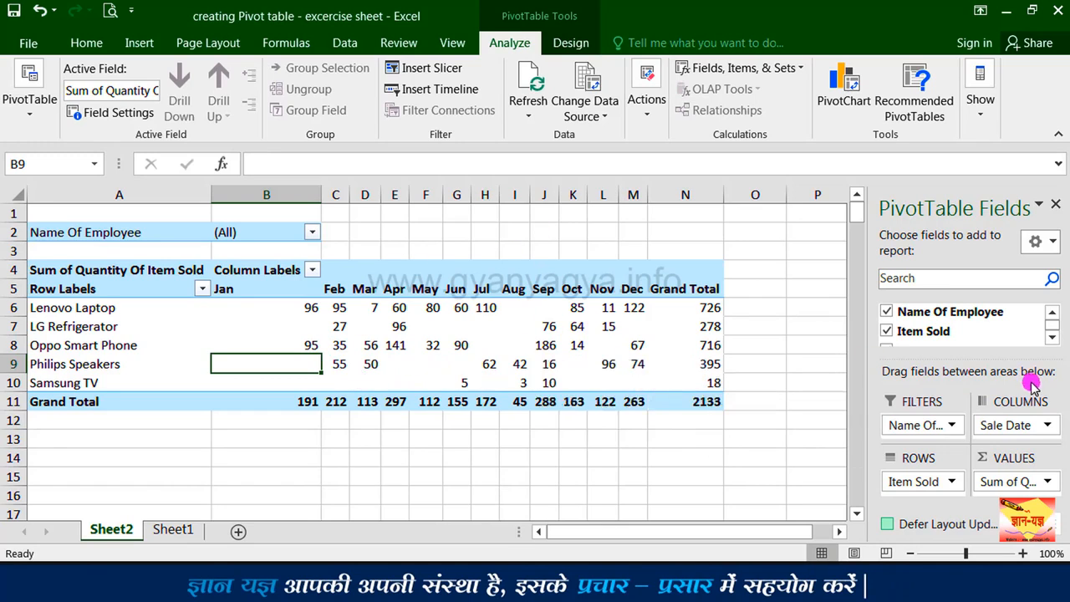
Step: Move the Sale Date field from the column labels back to the report filters
{"action": "left_click", "coordinate": [1013, 425]}
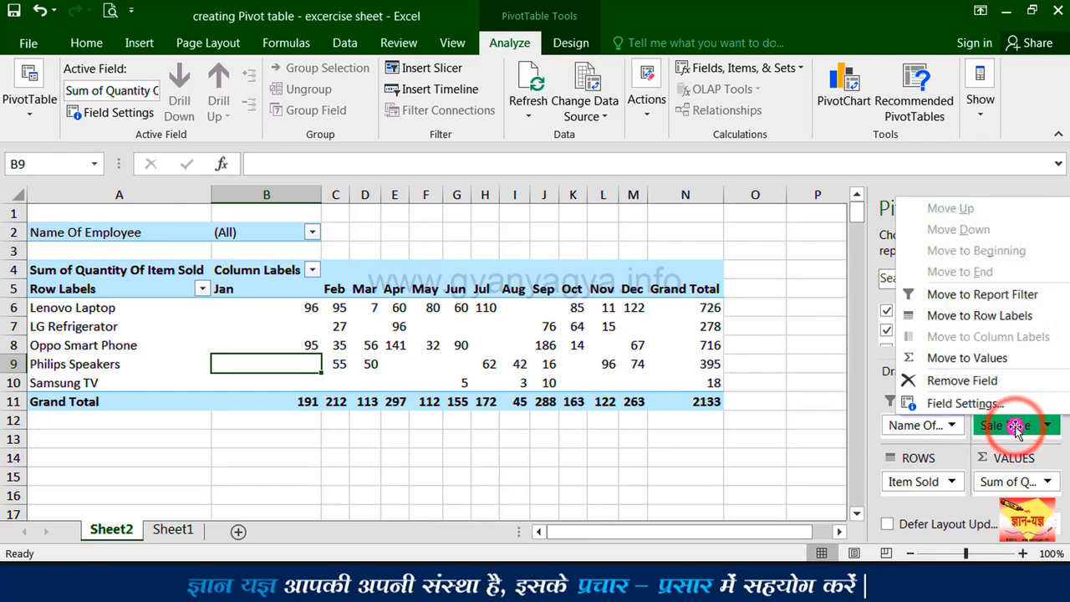
{"action": "left_click", "coordinate": [988, 296]}
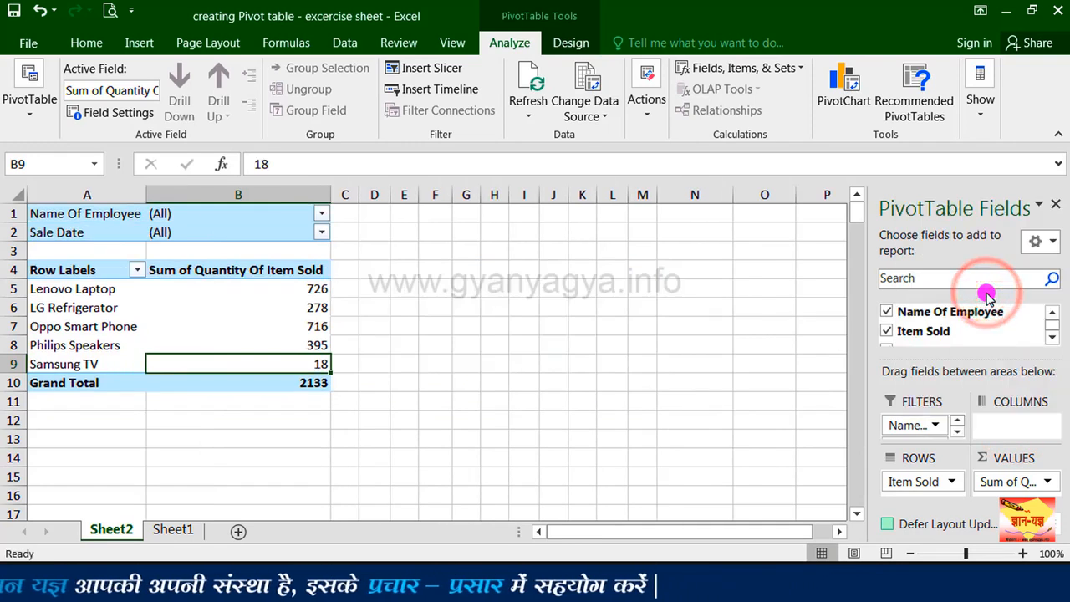
{"action": "left_click", "coordinate": [911, 425]}
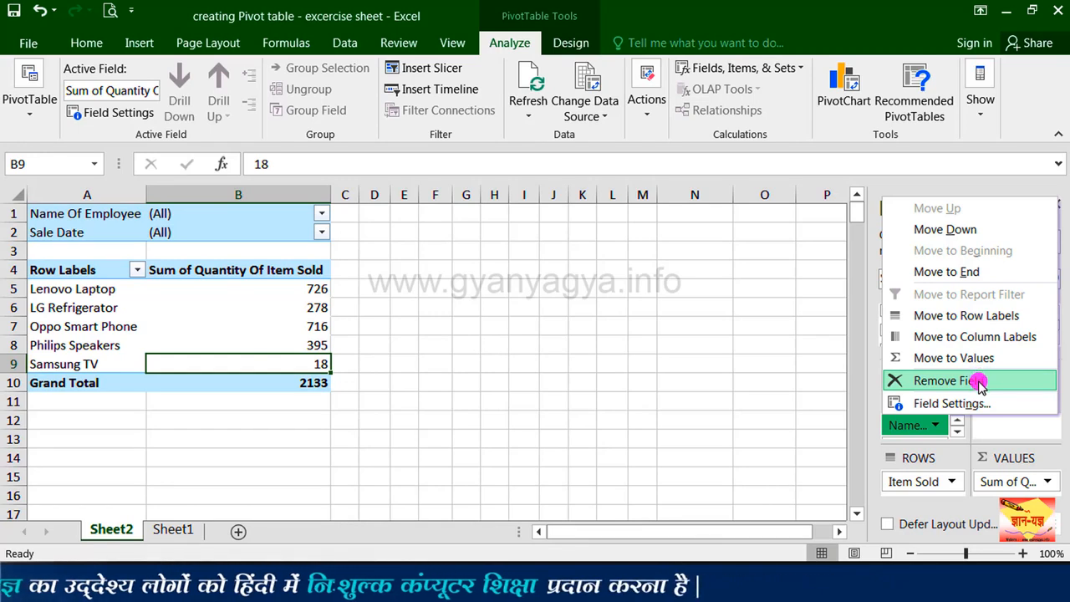
{"action": "left_click", "coordinate": [821, 421]}
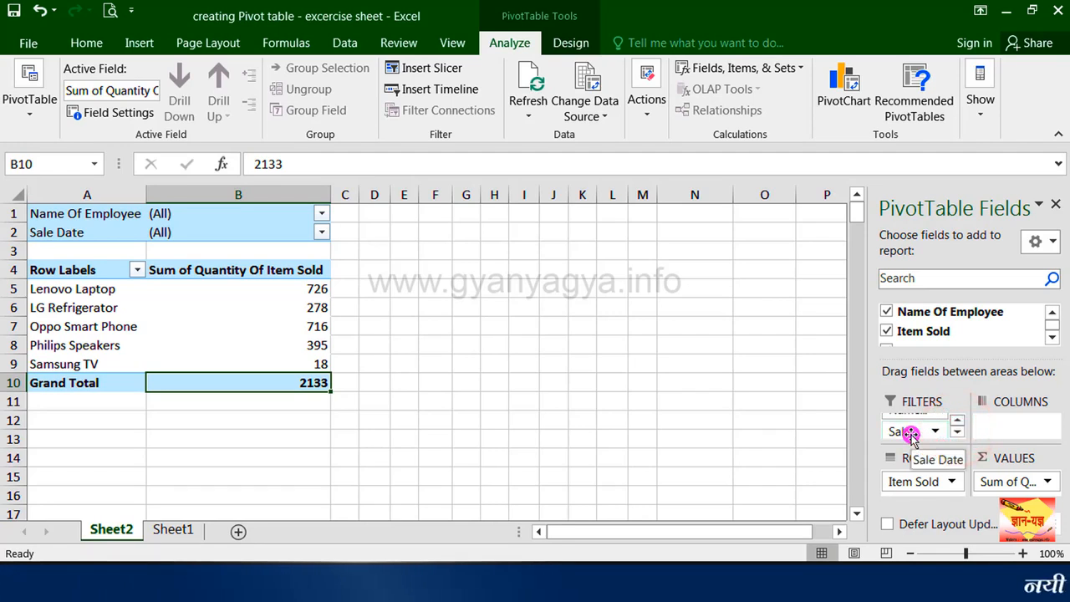
Step: Remove the Sale Date field from the PivotTable and add it to the report filters again from the field list
{"action": "left_click", "coordinate": [911, 434]}
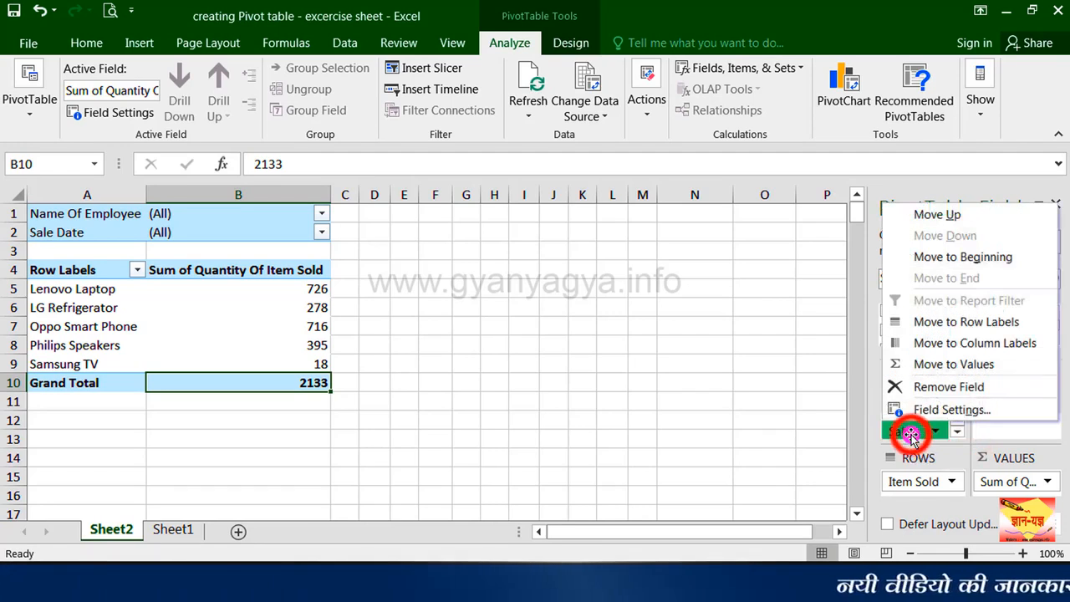
{"action": "left_click", "coordinate": [934, 390]}
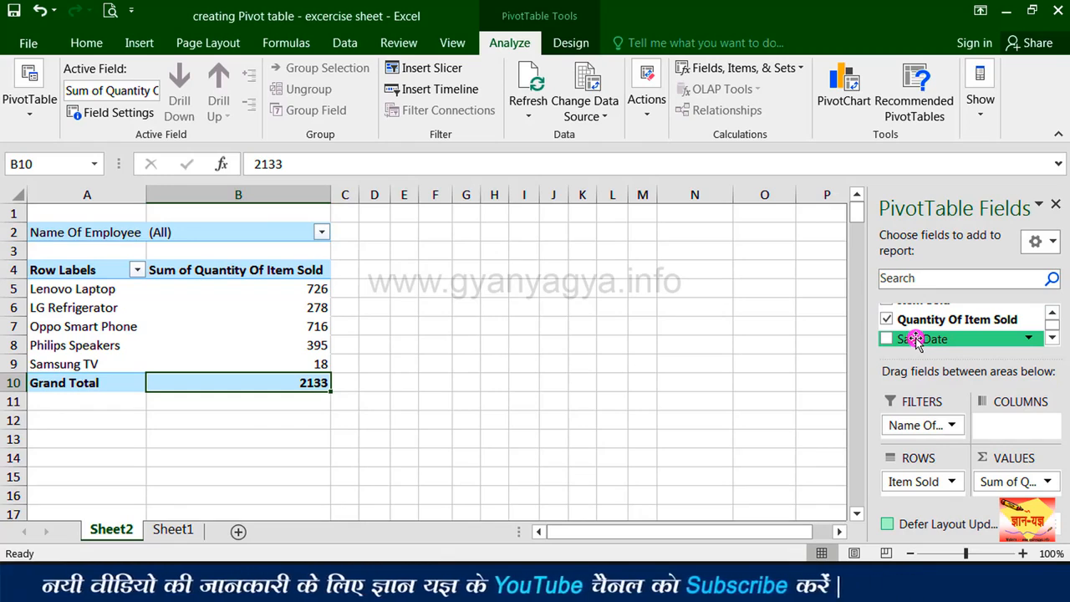
{"action": "left_click_drag", "start_coordinate": [917, 340], "coordinate": [923, 429]}
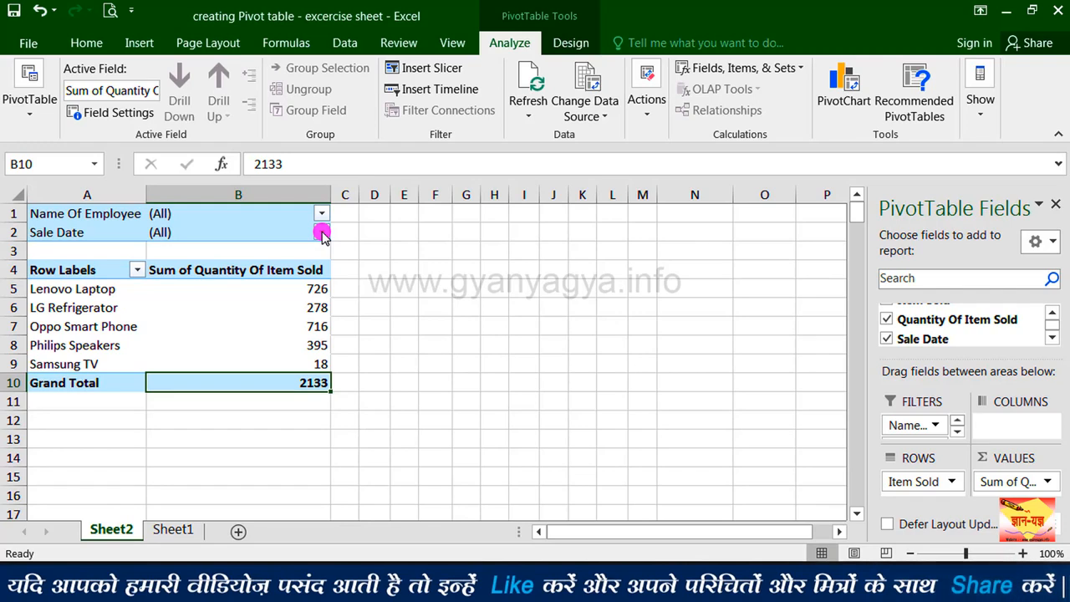
Step: Insert a slicer for the Name Of Employee field
{"action": "left_click", "coordinate": [466, 70]}
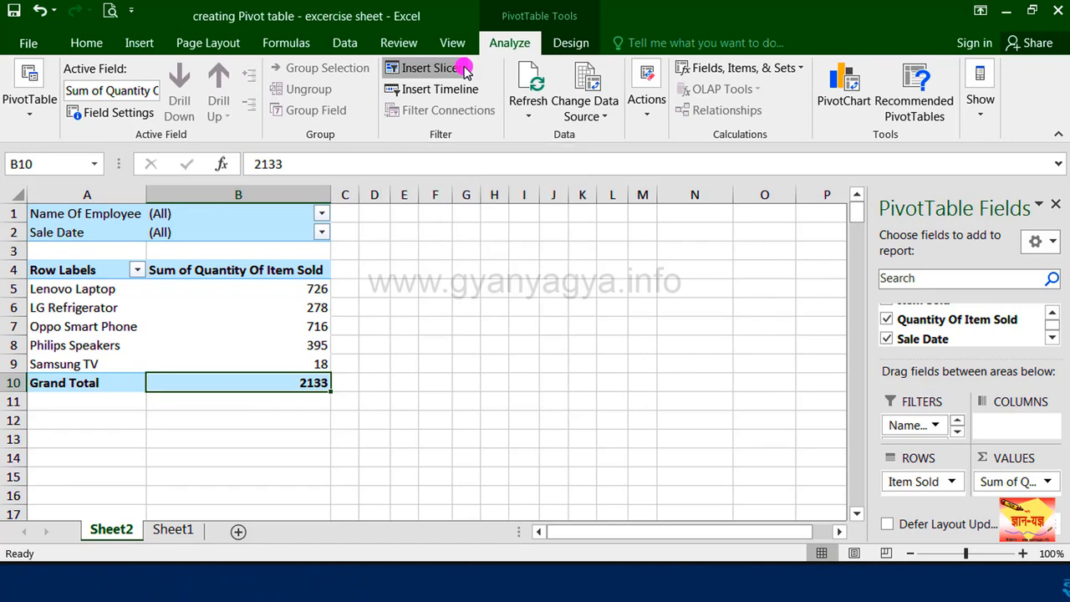
{"action": "left_click", "coordinate": [466, 70]}
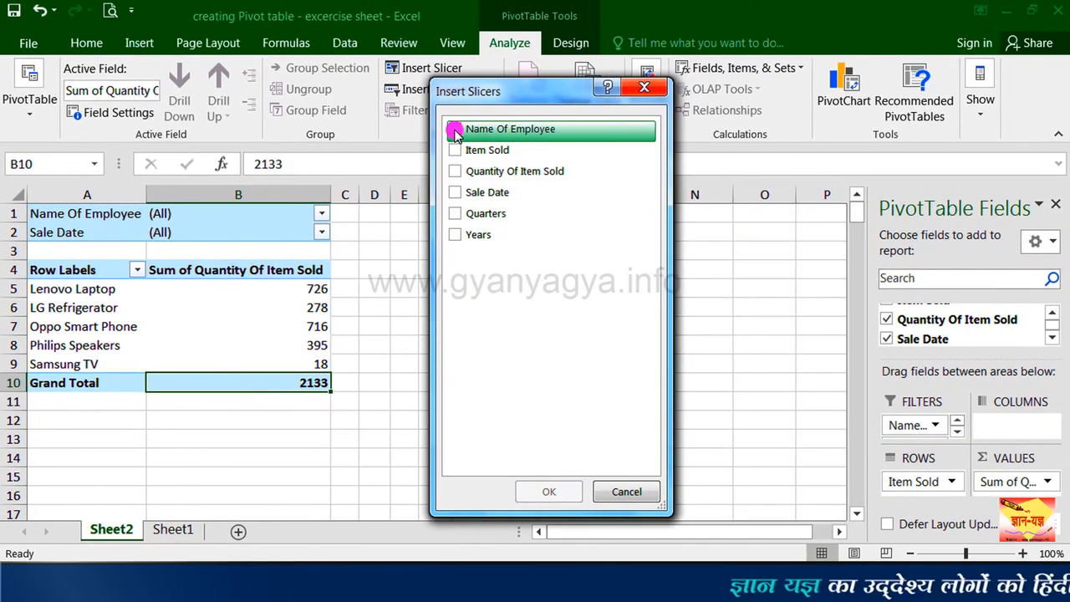
{"action": "left_click", "coordinate": [455, 130]}
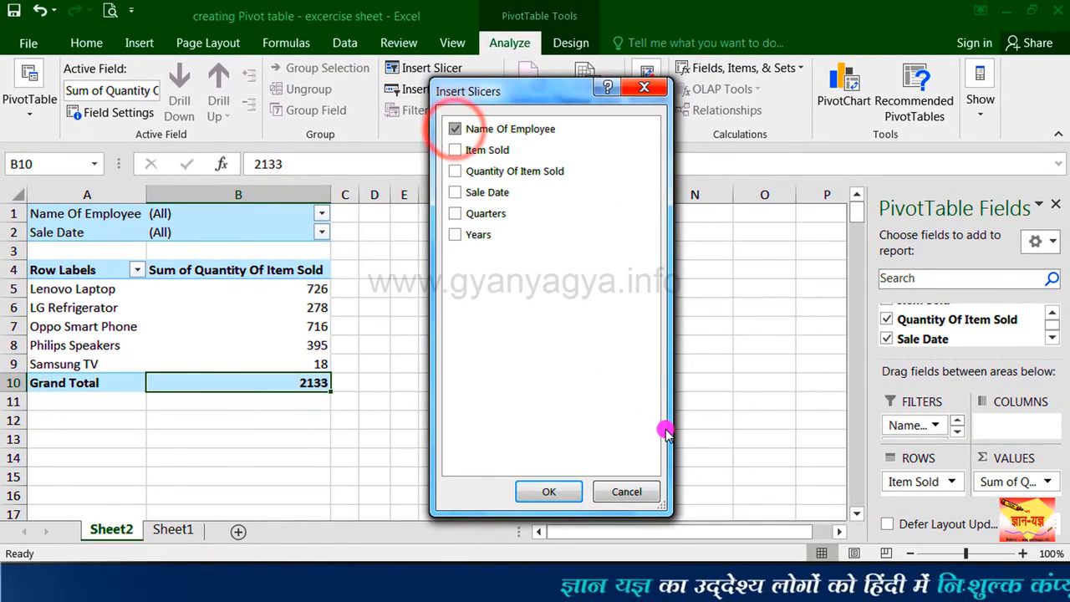
{"action": "left_click", "coordinate": [540, 490]}
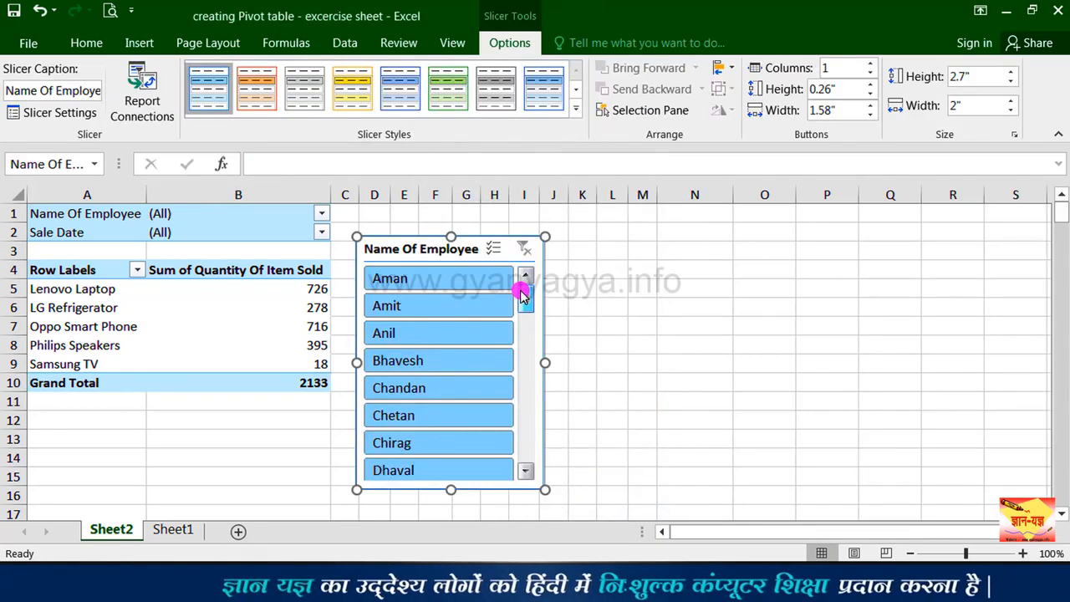
Step: Look through the employees in the Name Of Employee slicer and filter the PivotTable to the second one listed
{"action": "left_click", "coordinate": [525, 347]}
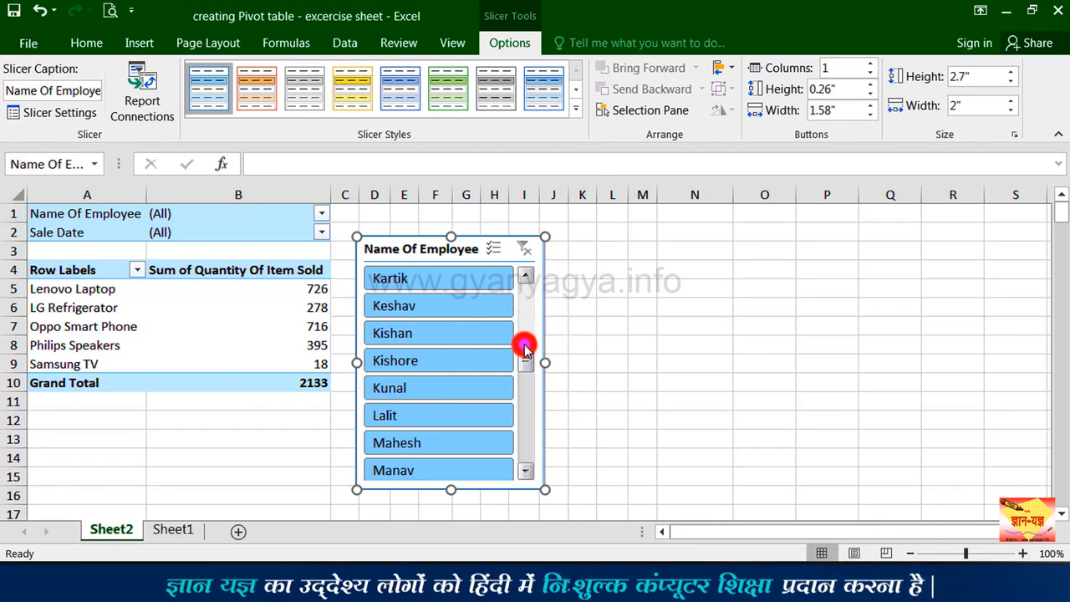
{"action": "left_click", "coordinate": [526, 389]}
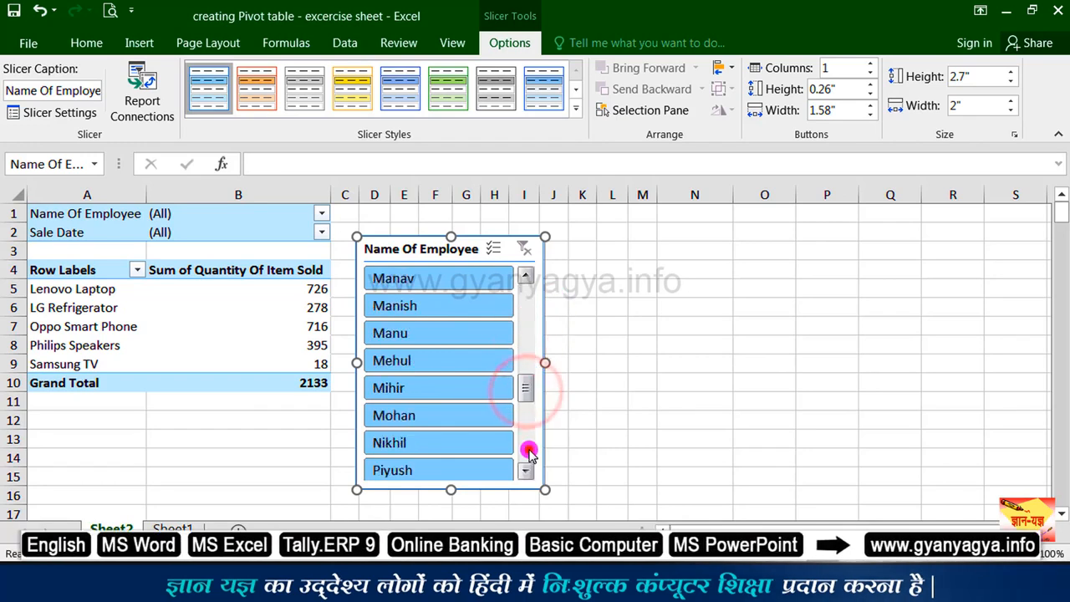
{"action": "left_click", "coordinate": [530, 449]}
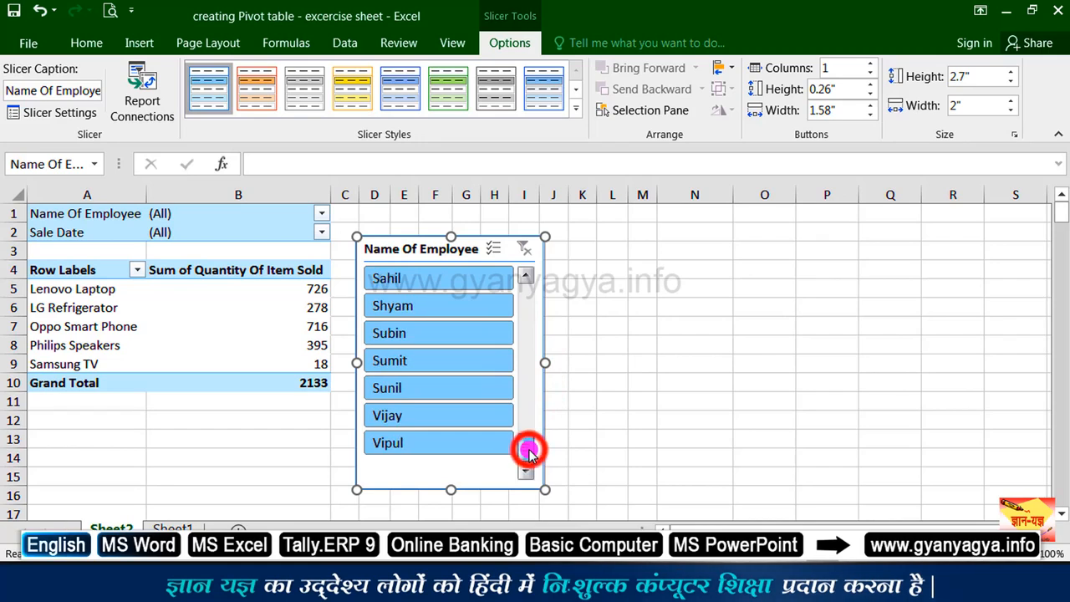
{"action": "left_click", "coordinate": [529, 343]}
{"action": "left_click", "coordinate": [529, 297]}
{"action": "left_click", "coordinate": [532, 299]}
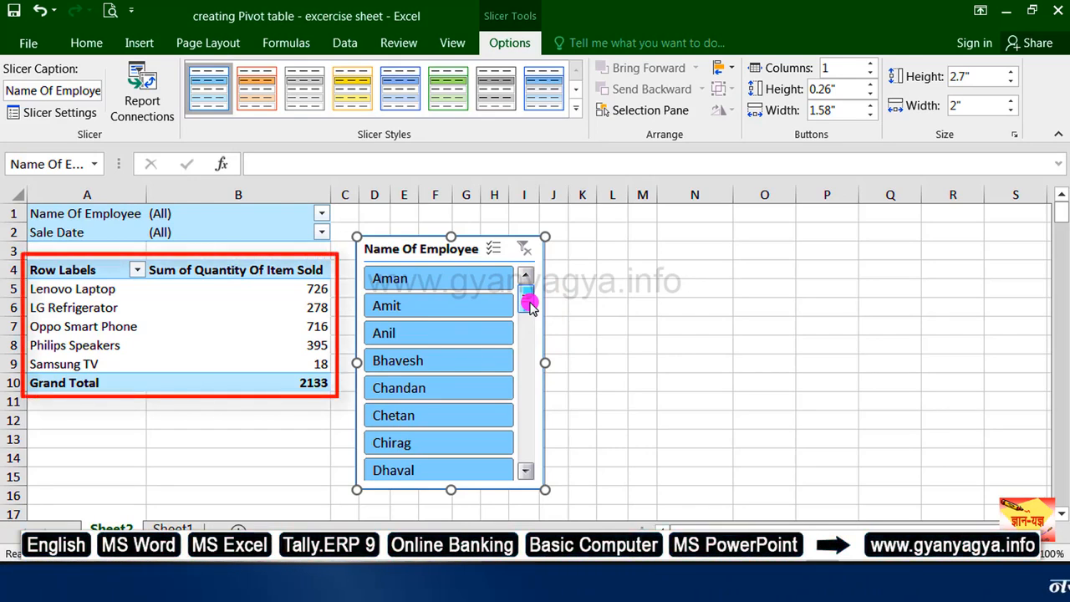
{"action": "left_click", "coordinate": [434, 308]}
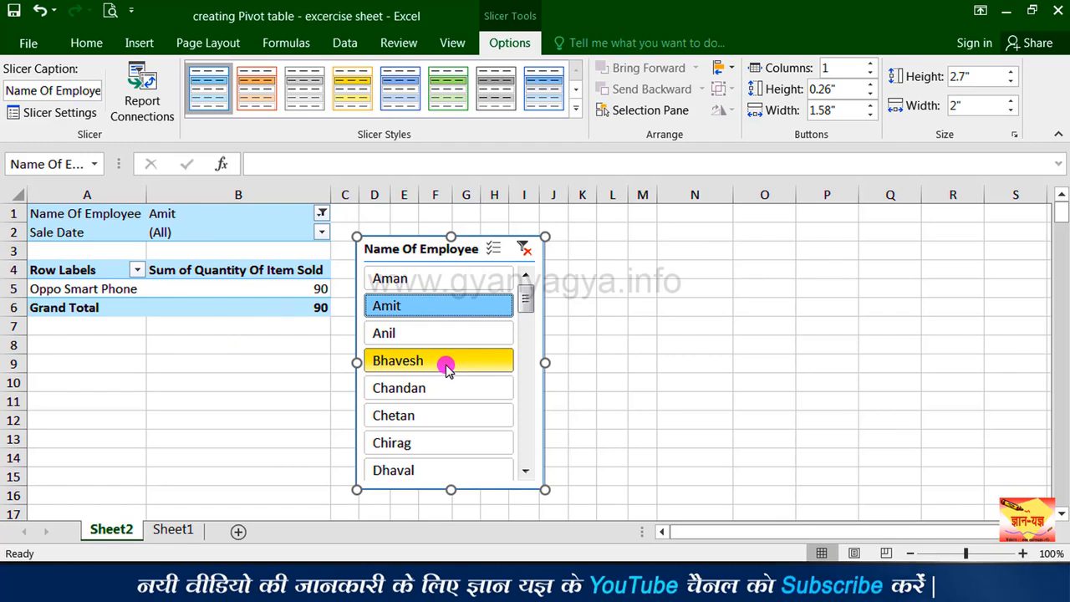
Step: Exclude several employees with multi-select in the Name Of Employee slicer, and clear the slicer's filter
{"action": "left_click", "coordinate": [495, 248]}
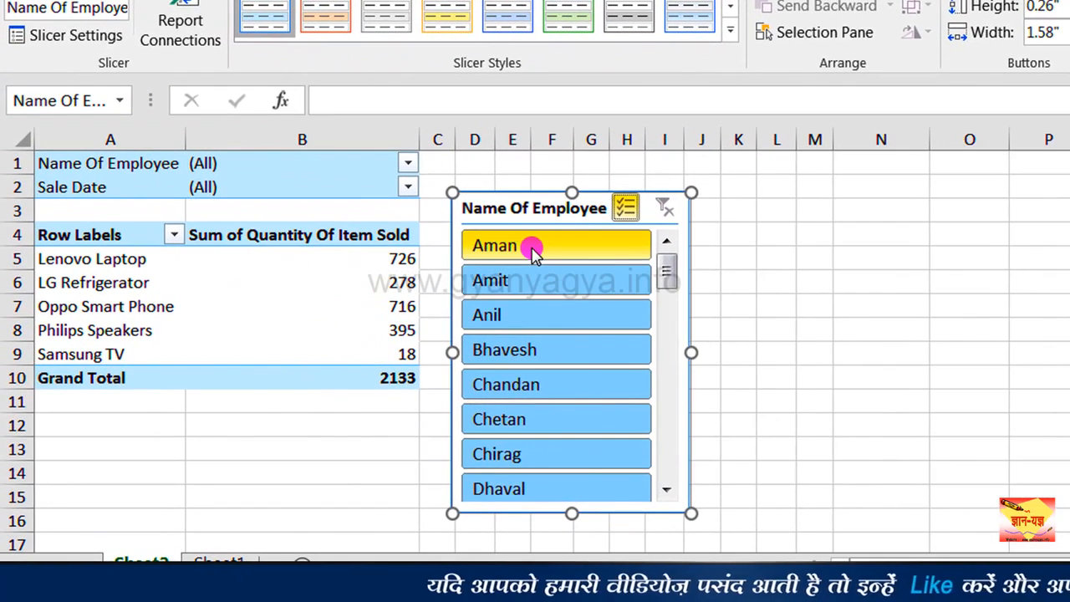
{"action": "left_click", "coordinate": [533, 252]}
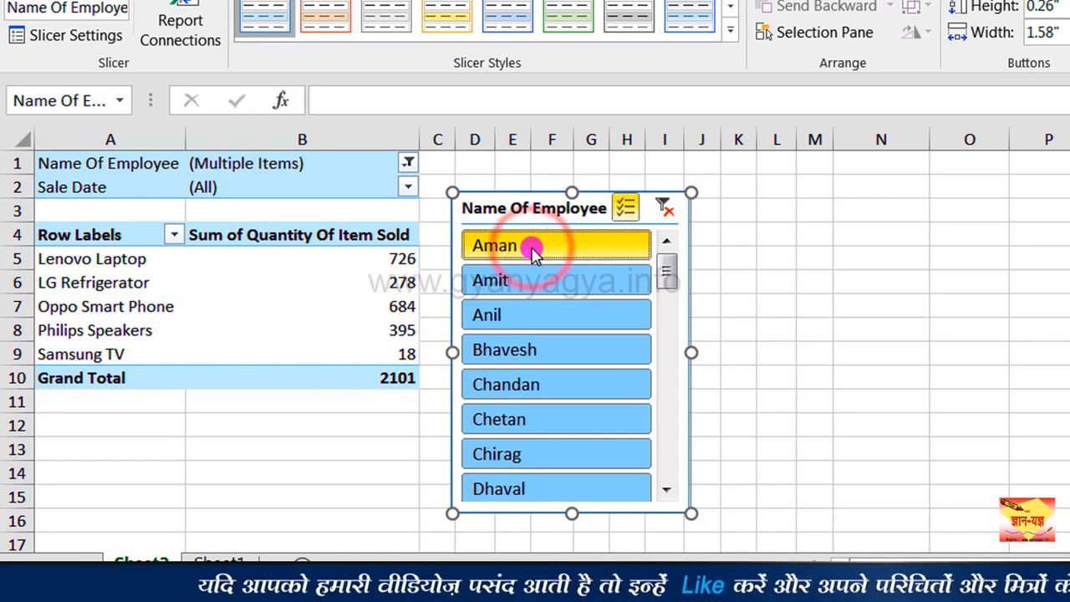
{"action": "left_click", "coordinate": [520, 350]}
{"action": "left_click", "coordinate": [512, 422]}
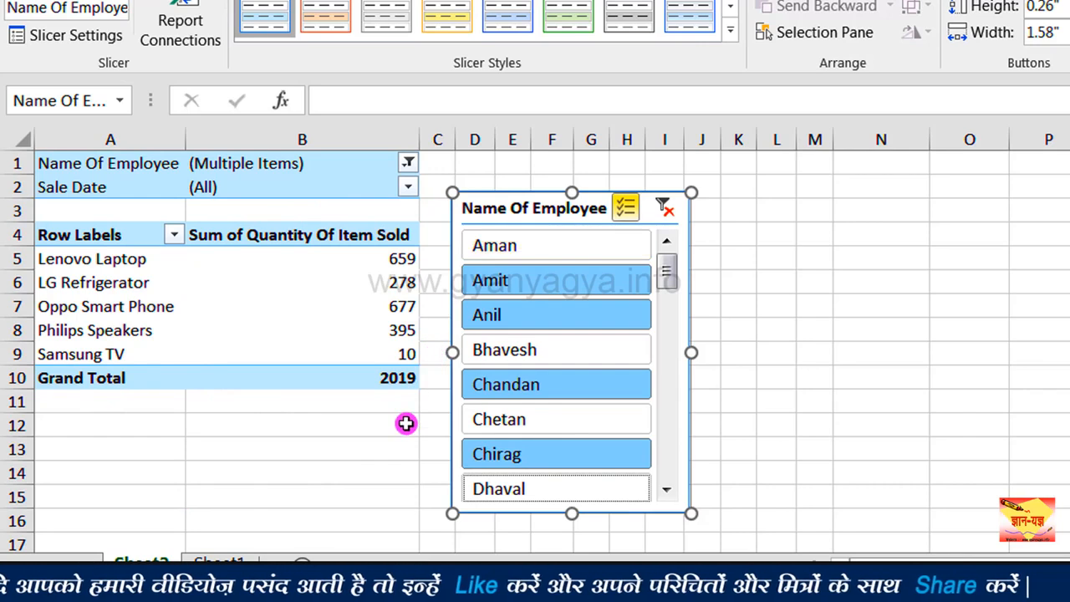
{"action": "left_click", "coordinate": [666, 209]}
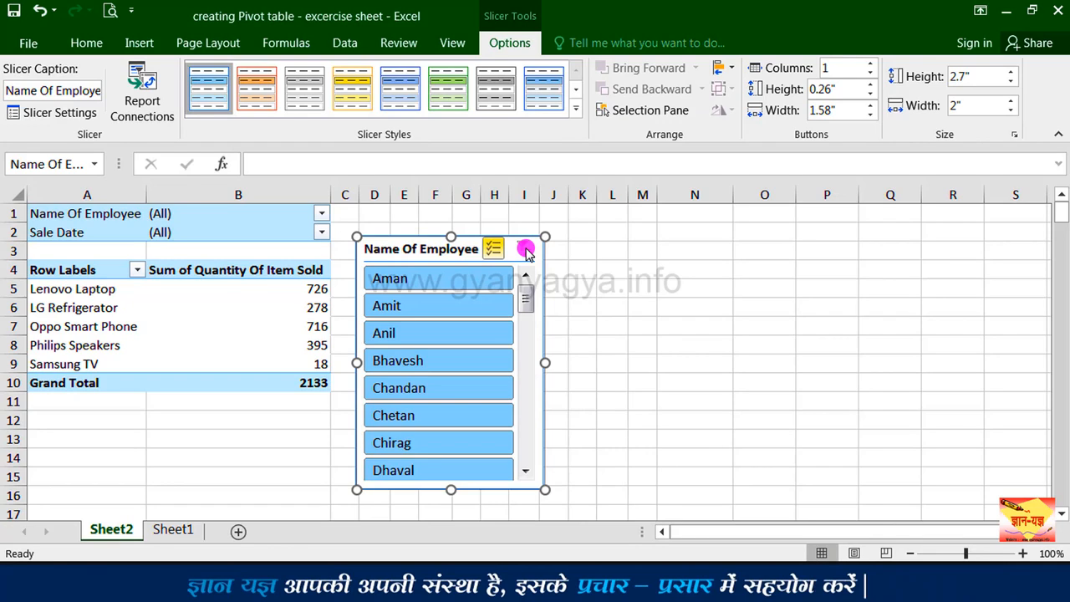
Step: Insert a Sale Date slicer and place it beside the Name Of Employee slicer
{"action": "left_click", "coordinate": [266, 234]}
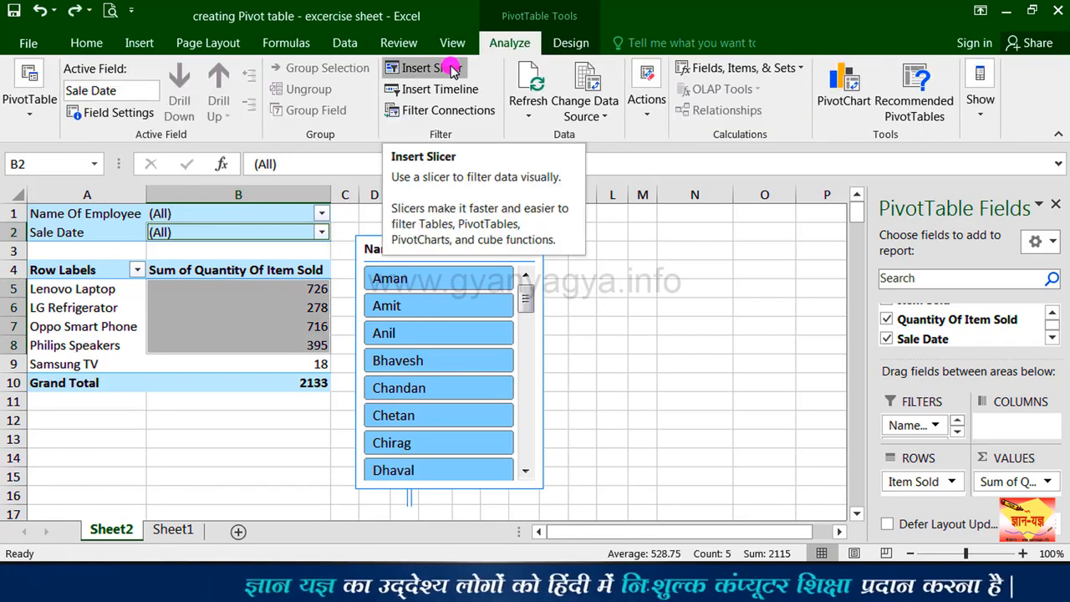
{"action": "left_click", "coordinate": [452, 70]}
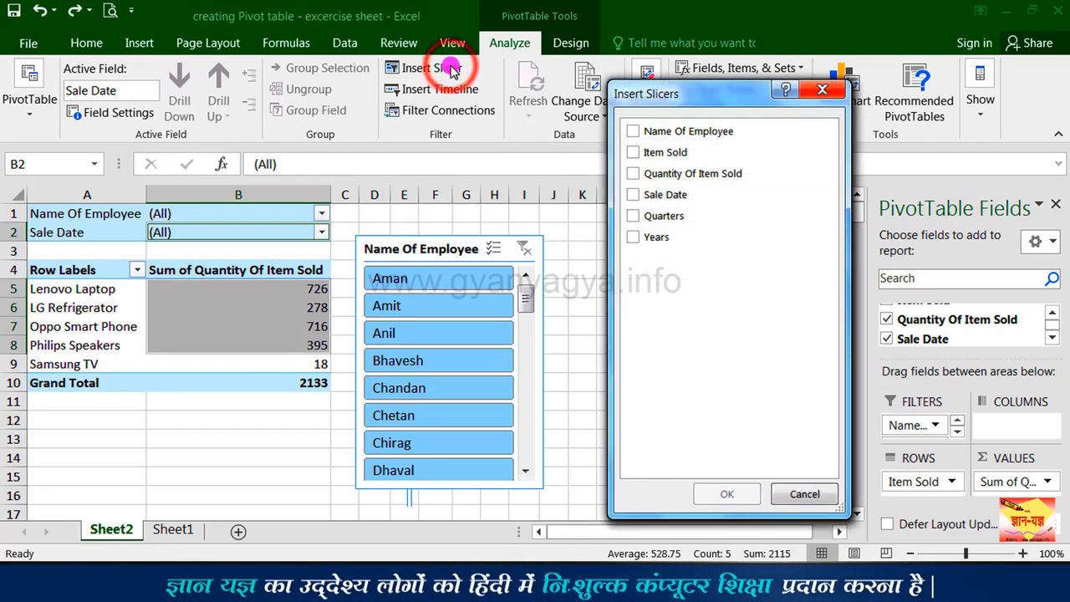
{"action": "left_click", "coordinate": [642, 196]}
{"action": "left_click", "coordinate": [720, 494]}
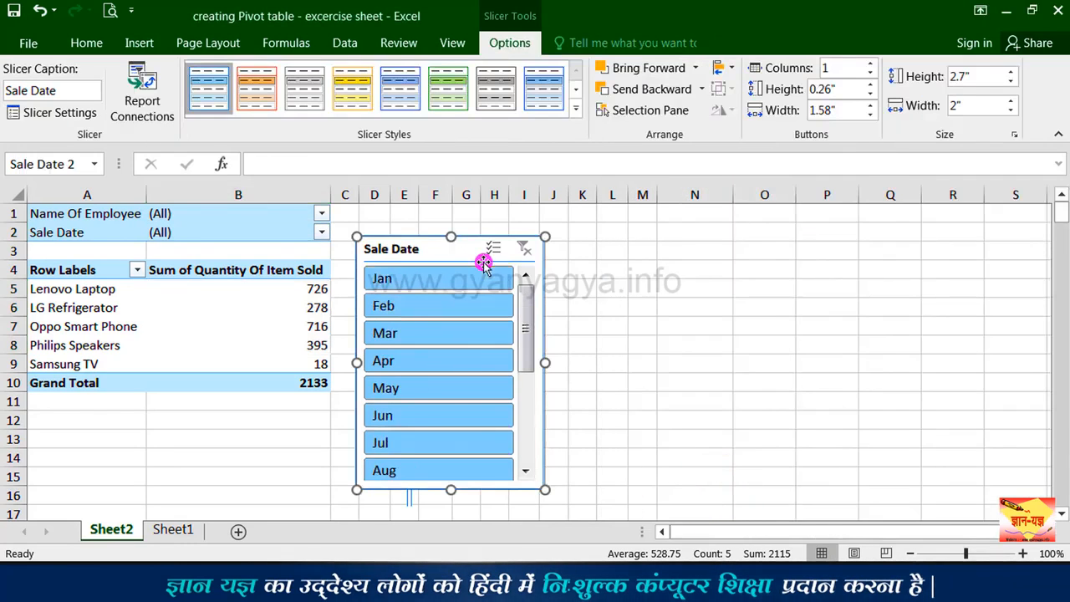
{"action": "left_click_drag", "start_coordinate": [470, 246], "coordinate": [679, 246]}
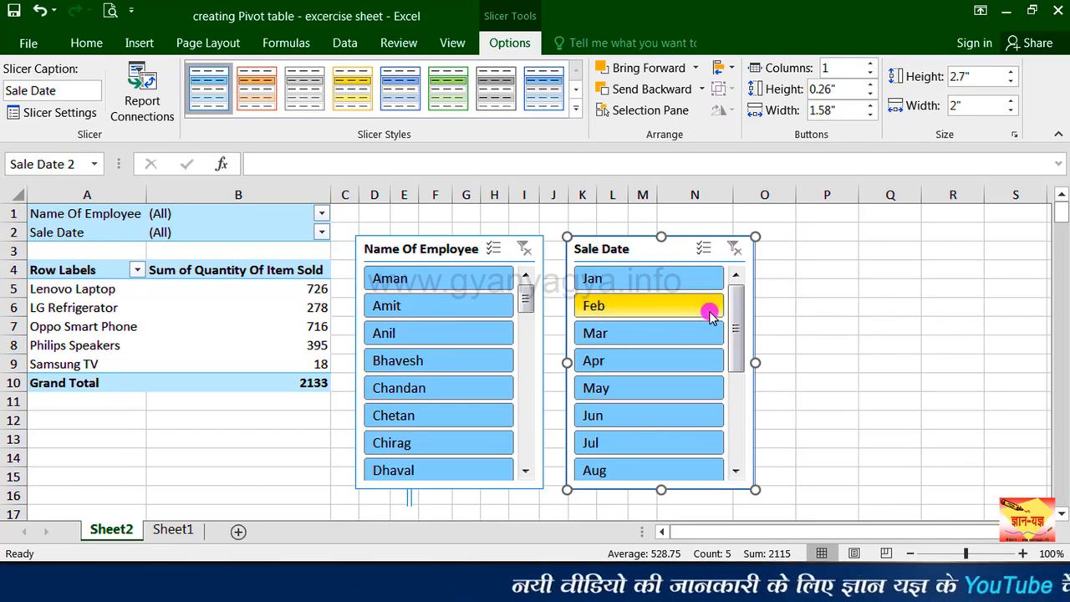
Step: Filter the PivotTable to the first listed employee and connect the Name Of Employee and Sale Date slicers to it through Filter Connections
{"action": "left_click", "coordinate": [471, 280]}
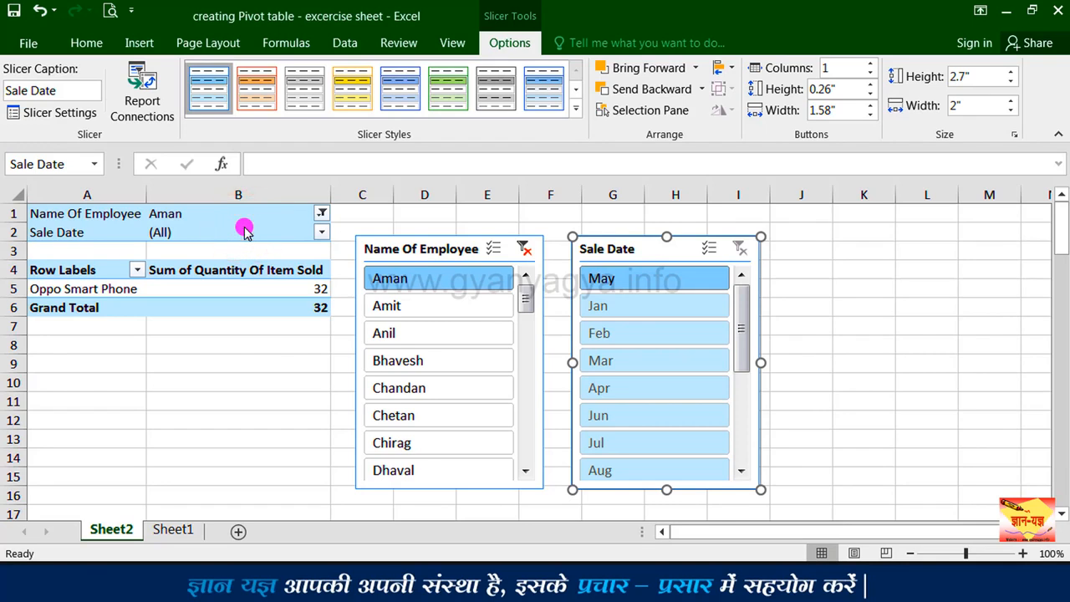
{"action": "left_click", "coordinate": [230, 279]}
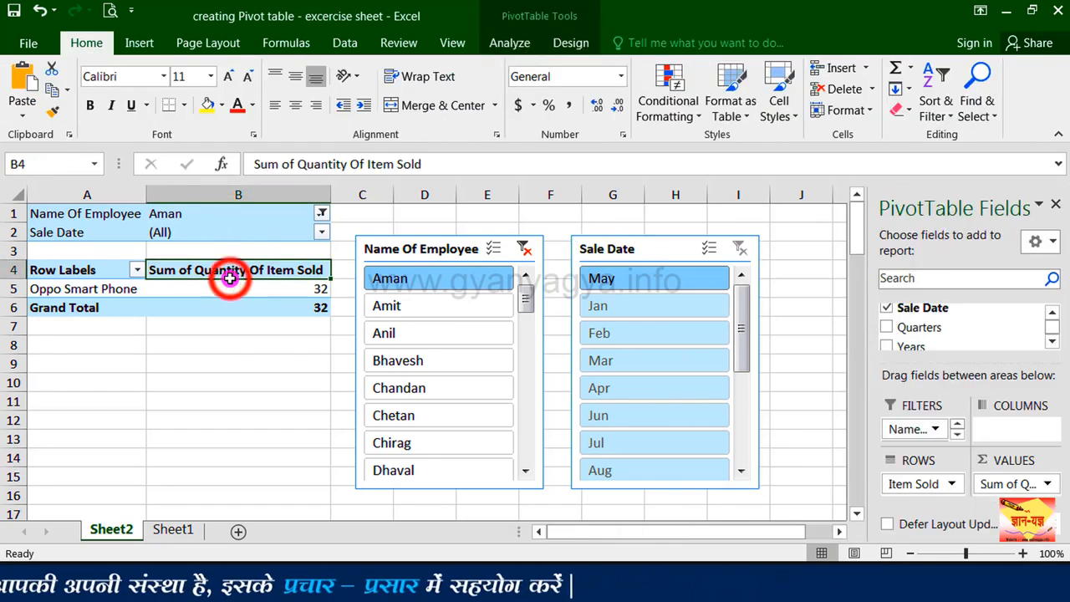
{"action": "left_click", "coordinate": [508, 44]}
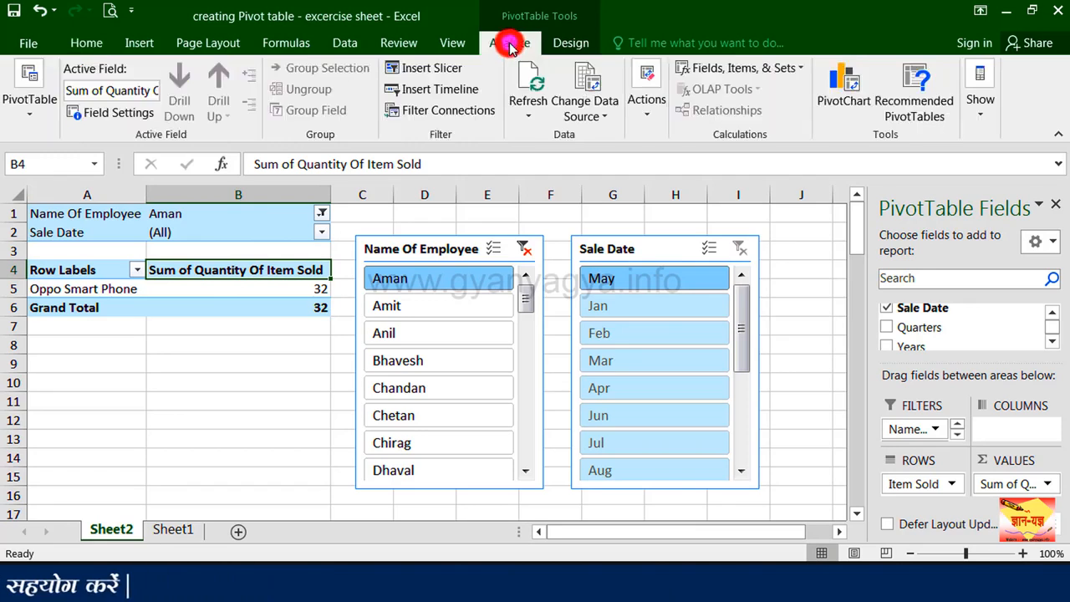
{"action": "left_click", "coordinate": [467, 111]}
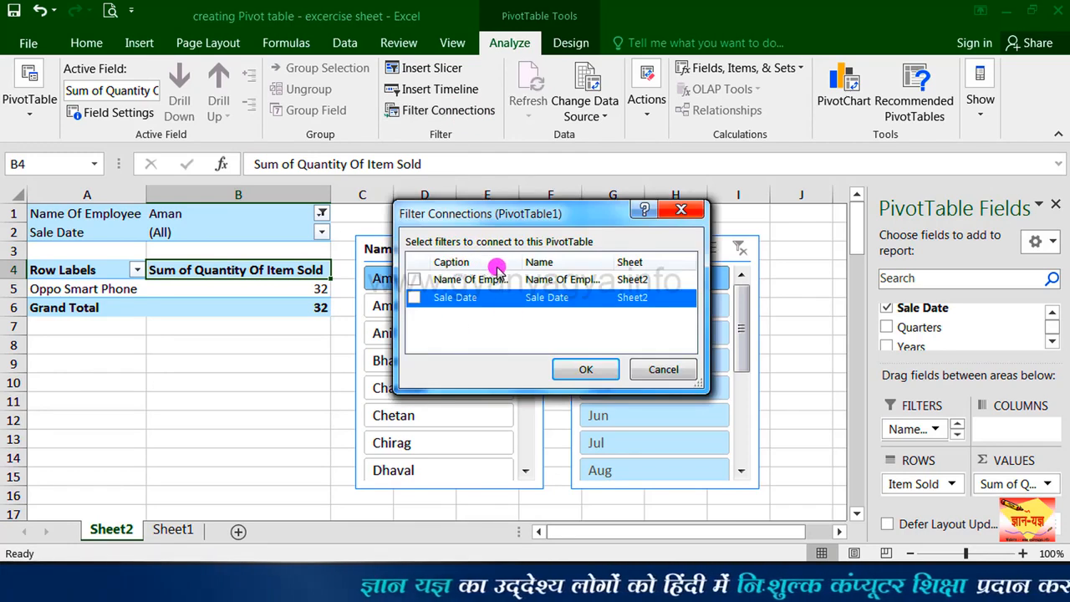
{"action": "left_click", "coordinate": [495, 280]}
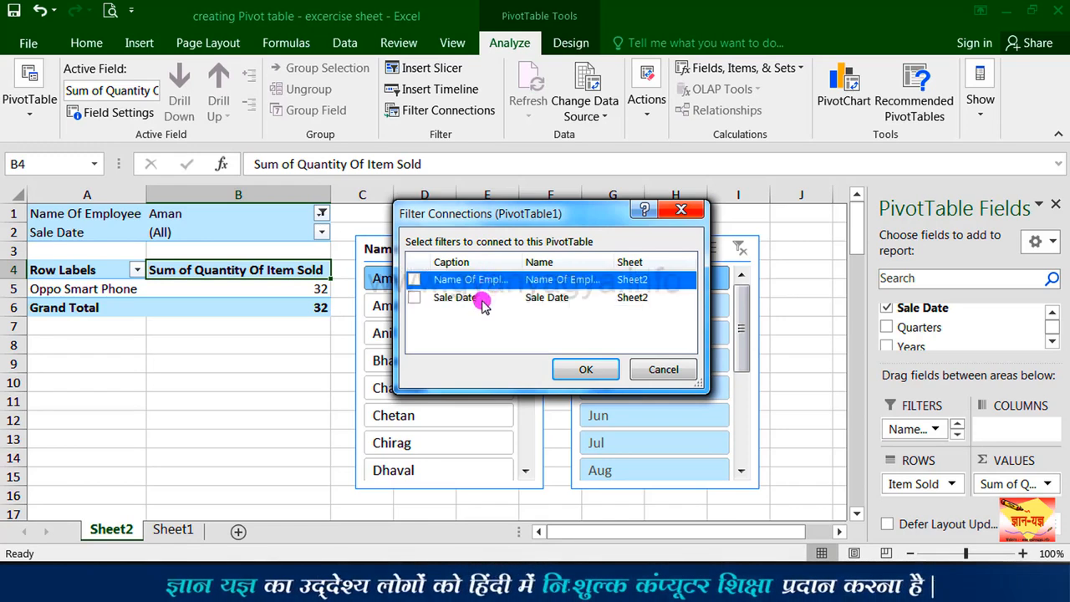
{"action": "left_click", "coordinate": [414, 298]}
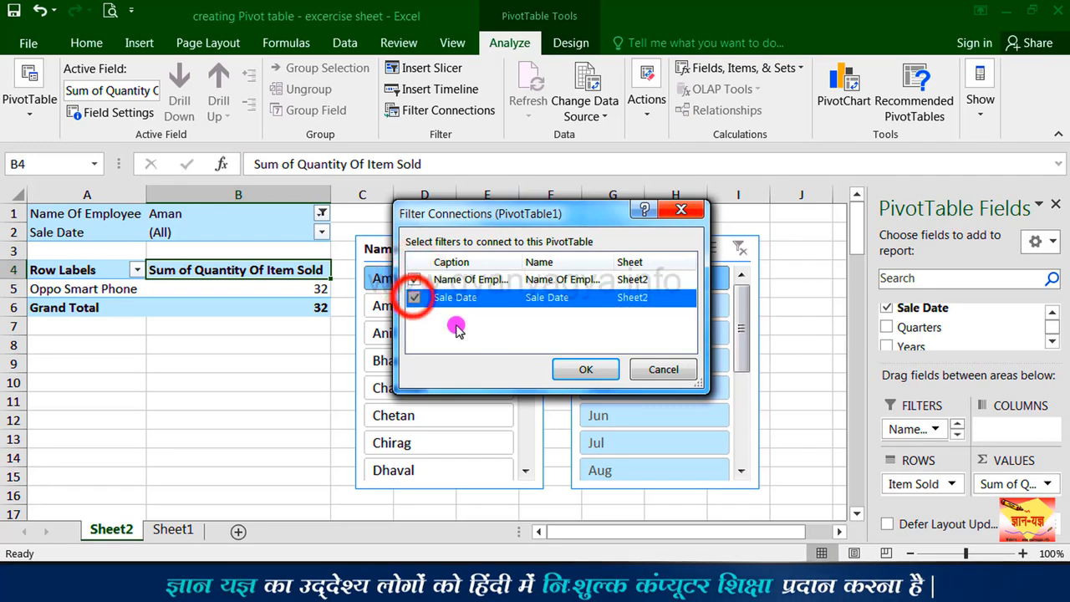
{"action": "left_click", "coordinate": [577, 371]}
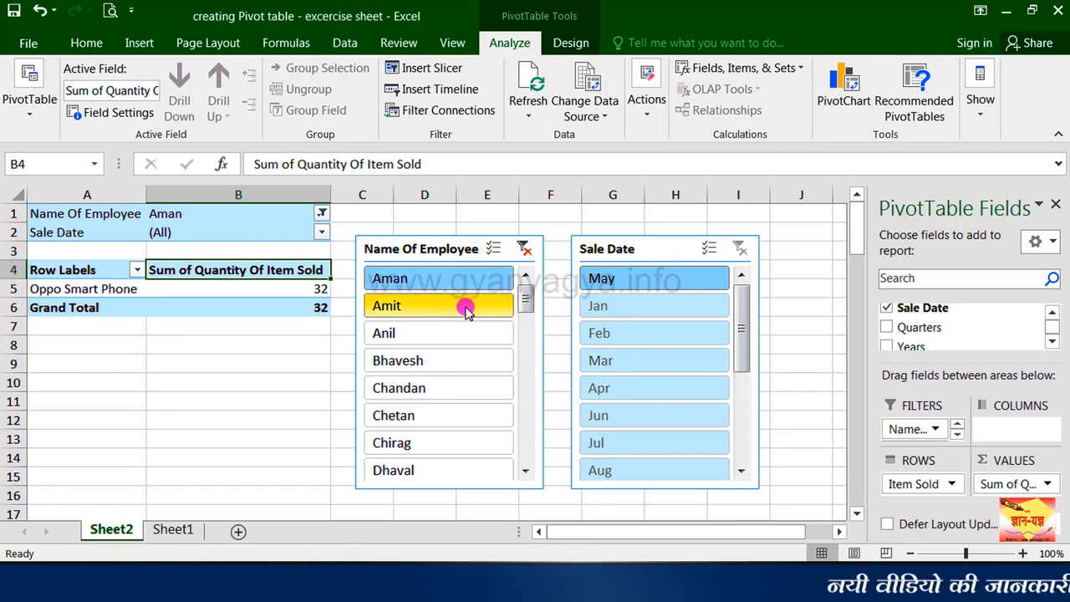
Step: Filter the PivotTable to the fifth employee listed in the Name Of Employee slicer
{"action": "left_click", "coordinate": [458, 387]}
{"action": "left_click", "coordinate": [458, 387]}
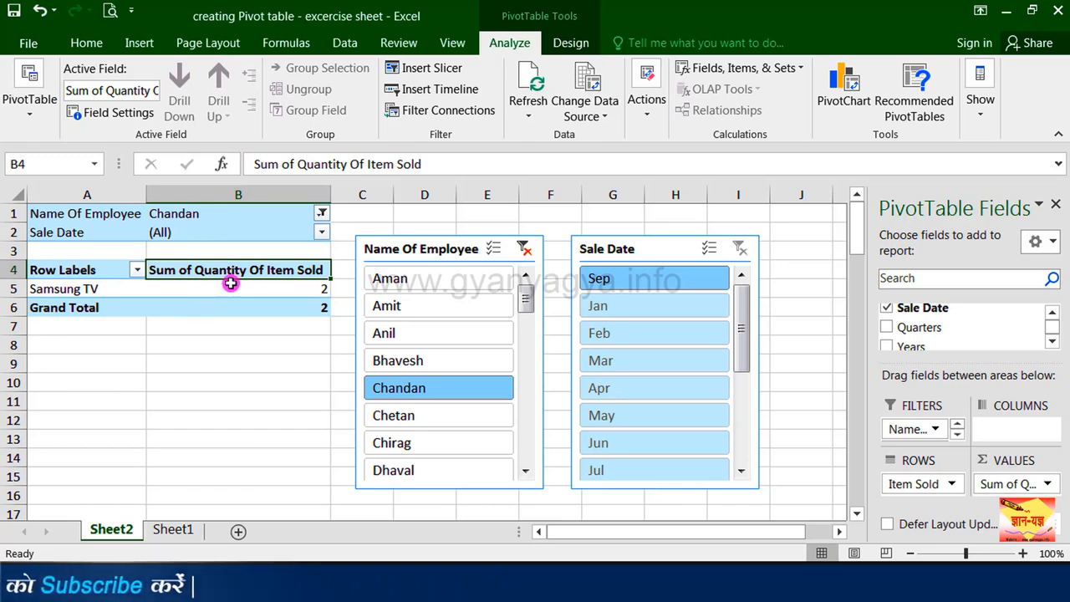
{"action": "mouse_move", "coordinate": [279, 296]}
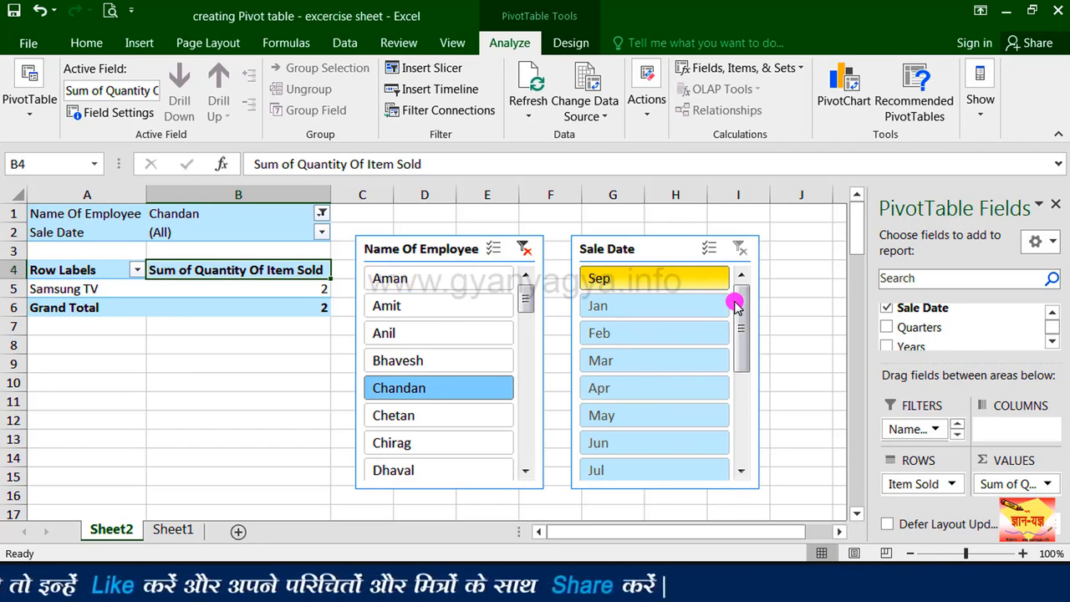
Step: Filter the PivotTable to Feb for all employees with the Sale Date slicer, and select the Grand Total quantity cell
{"action": "left_click", "coordinate": [628, 333]}
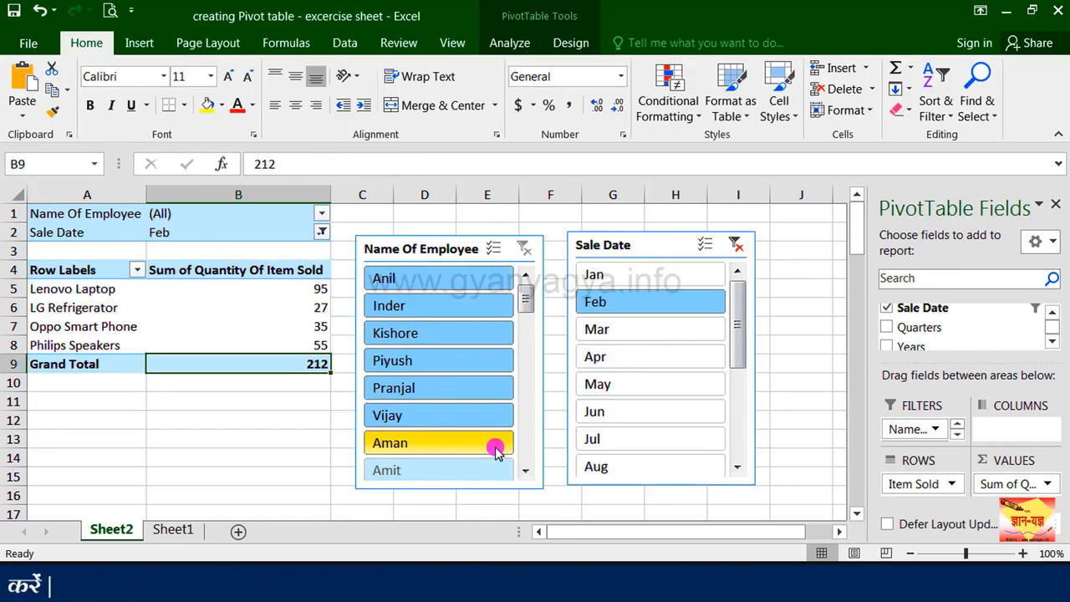
{"action": "left_click", "coordinate": [220, 457]}
{"action": "left_click", "coordinate": [209, 361]}
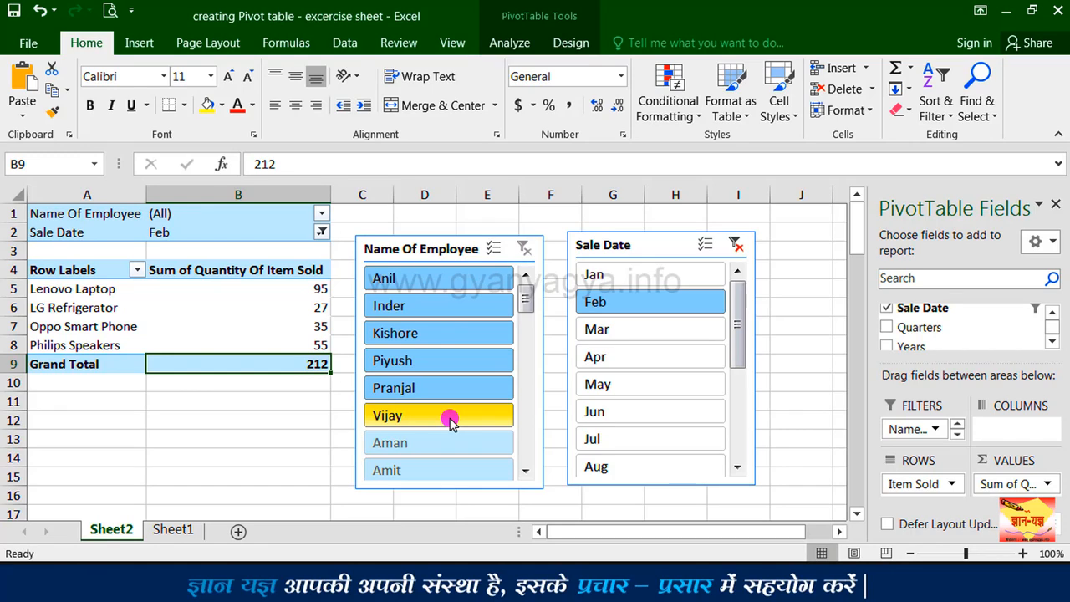
Step: Delete the Name Of Employee slicer and the Sale Date slicer from Sheet2
{"action": "left_click", "coordinate": [540, 380]}
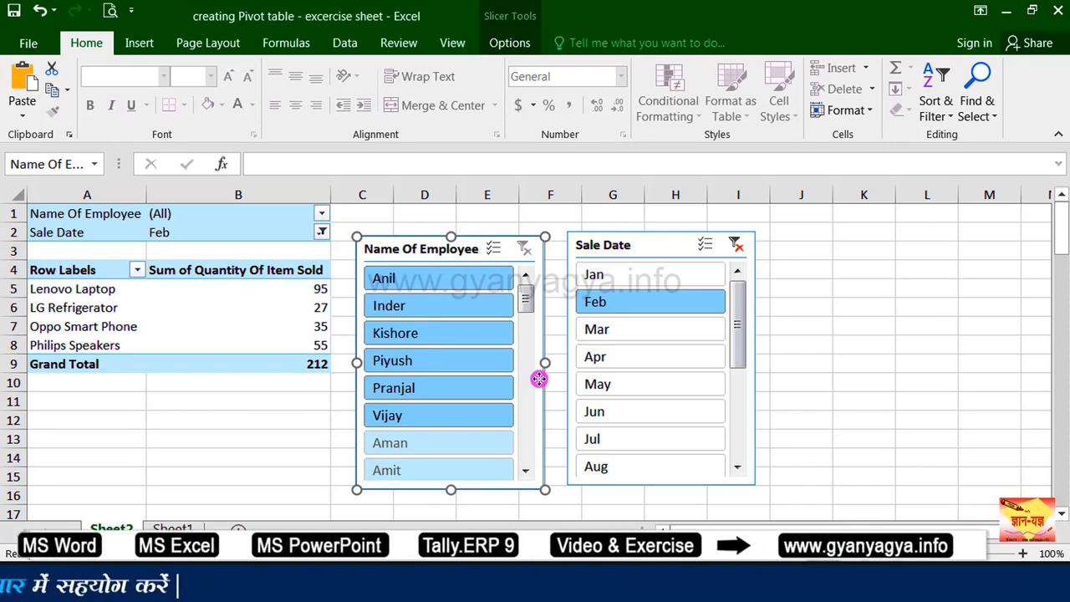
{"action": "key", "text": "Delete"}
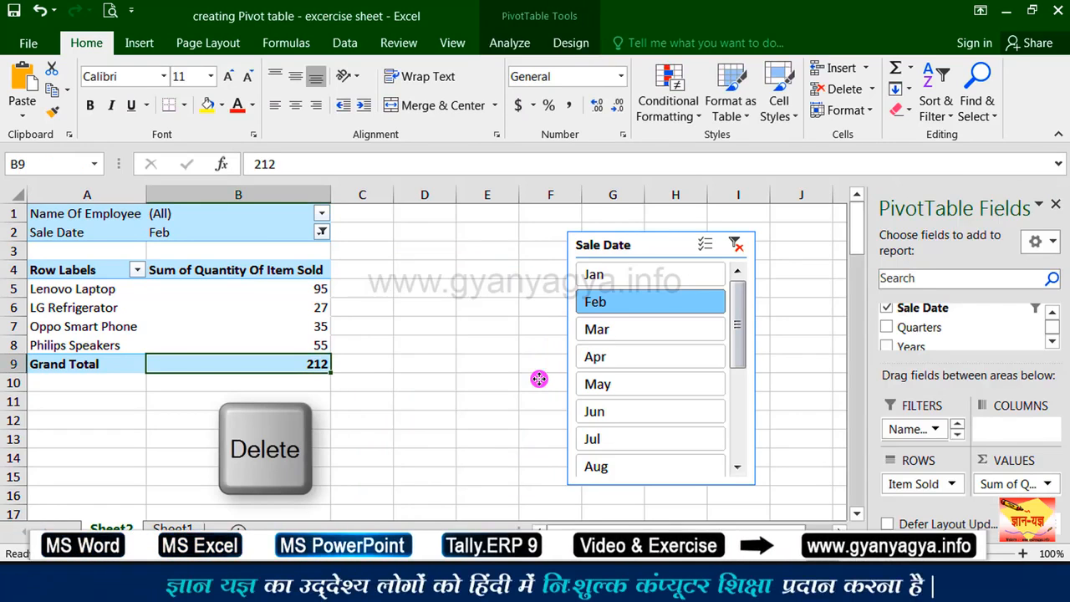
{"action": "left_click", "coordinate": [720, 245]}
{"action": "key", "text": "Delete"}
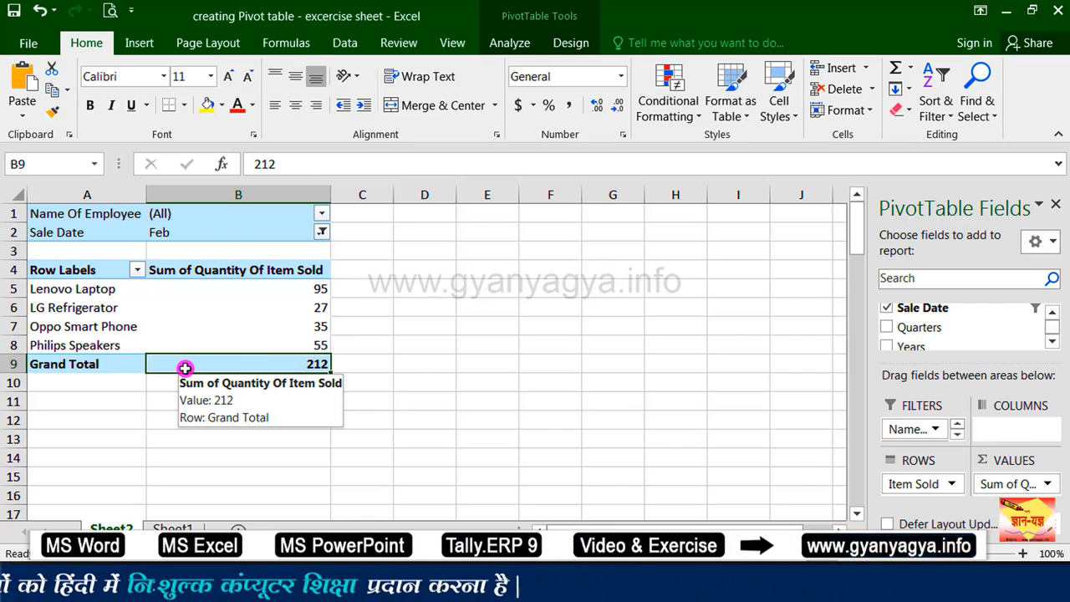
Step: Insert a timeline for the Sale Date field of the PivotTable
{"action": "left_click", "coordinate": [510, 45]}
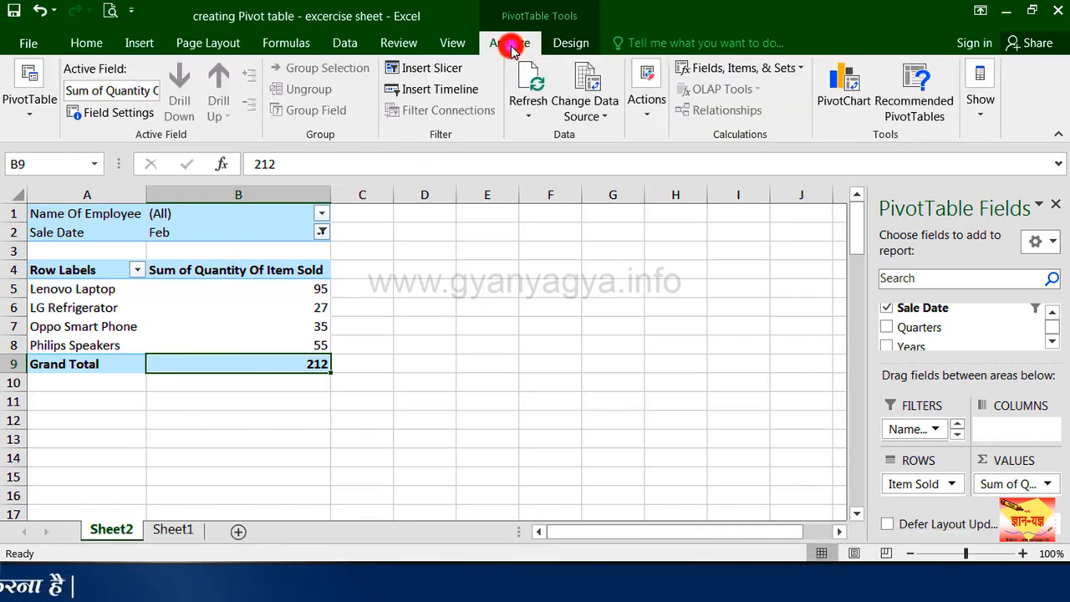
{"action": "left_click", "coordinate": [445, 90]}
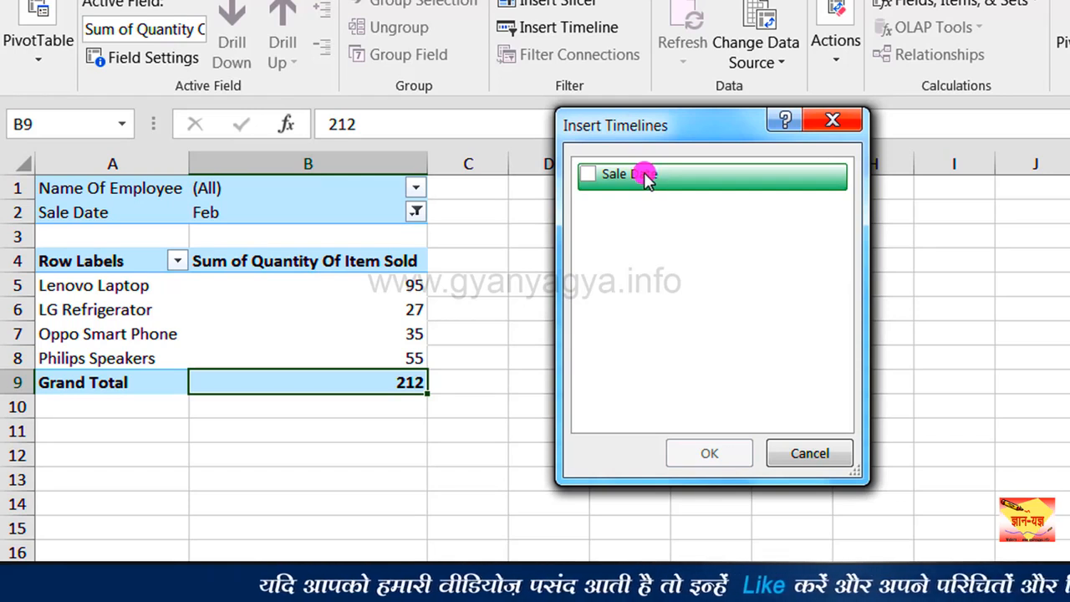
{"action": "left_click", "coordinate": [590, 174]}
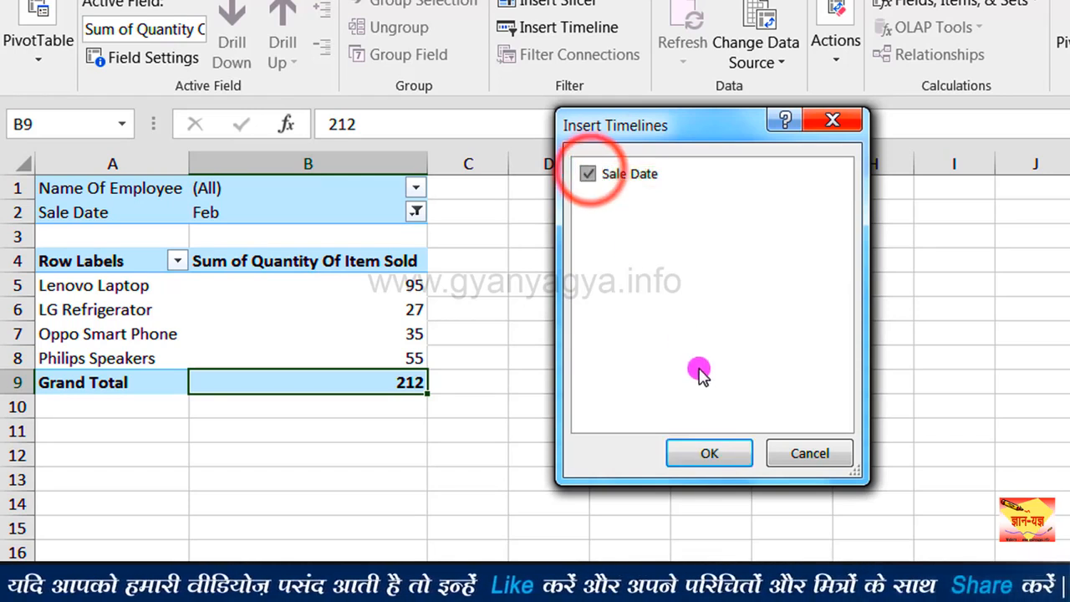
{"action": "left_click", "coordinate": [706, 451]}
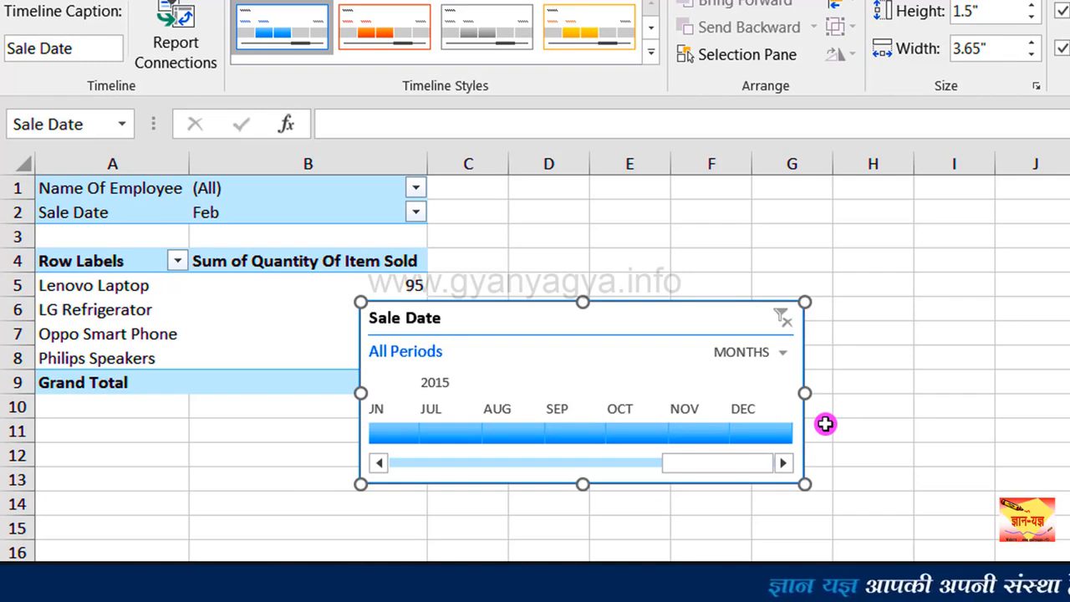
Step: Switch the Sale Date timeline to days and filter the PivotTable to Sep 10 - 12 2015
{"action": "left_click", "coordinate": [782, 356]}
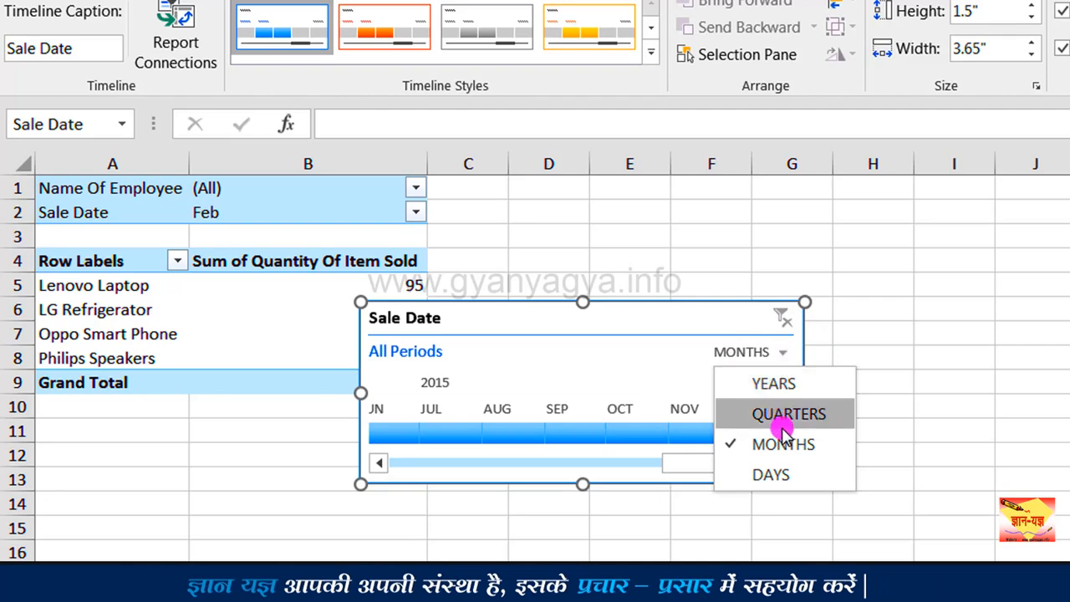
{"action": "left_click", "coordinate": [780, 480]}
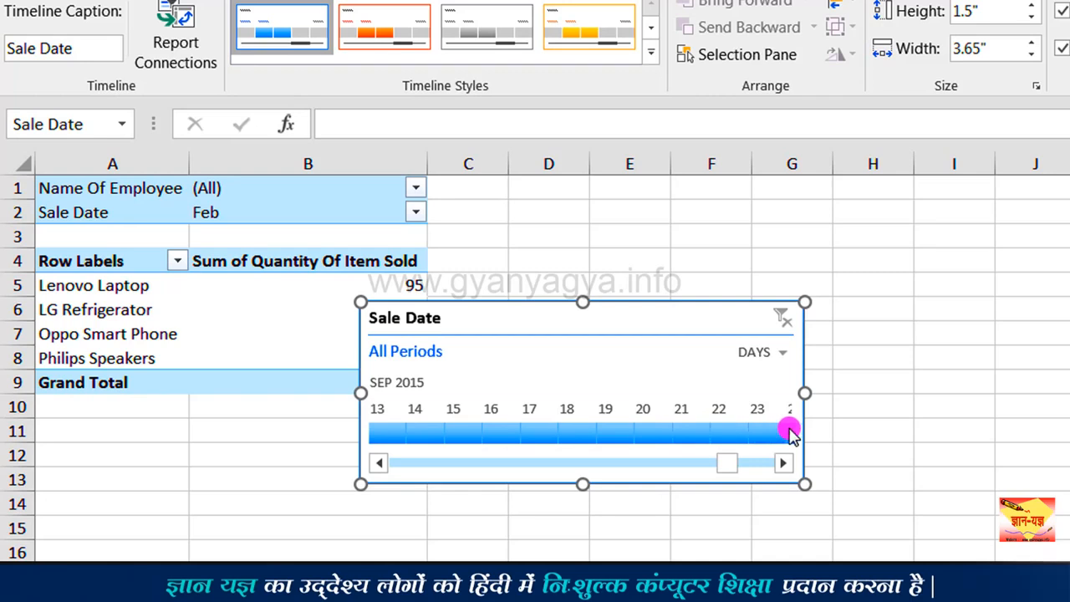
{"action": "left_click", "coordinate": [378, 464]}
{"action": "left_click", "coordinate": [378, 464]}
{"action": "left_click", "coordinate": [378, 464]}
{"action": "left_click", "coordinate": [377, 464]}
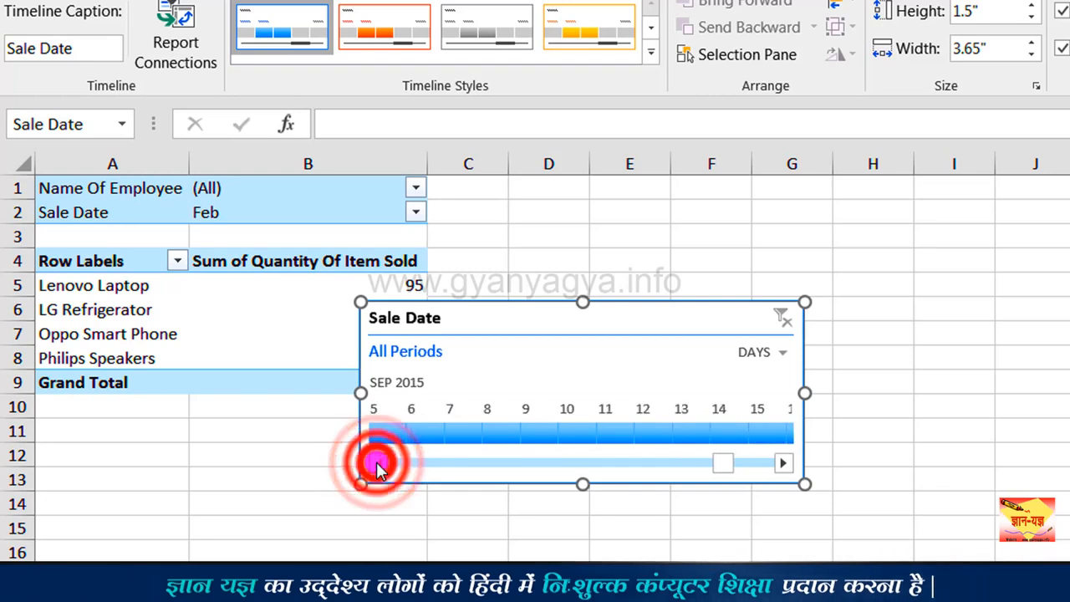
{"action": "left_click", "coordinate": [378, 464]}
{"action": "left_click", "coordinate": [378, 464]}
{"action": "left_click", "coordinate": [378, 464]}
{"action": "left_click", "coordinate": [378, 464]}
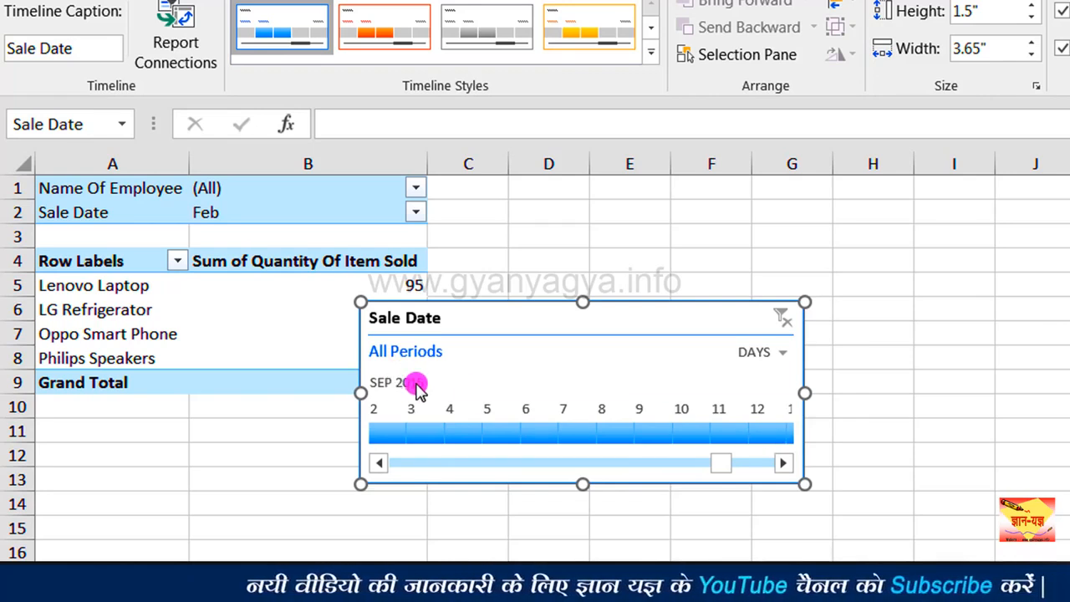
{"action": "left_click", "coordinate": [681, 433]}
{"action": "left_click_drag", "start_coordinate": [681, 433], "coordinate": [756, 436]}
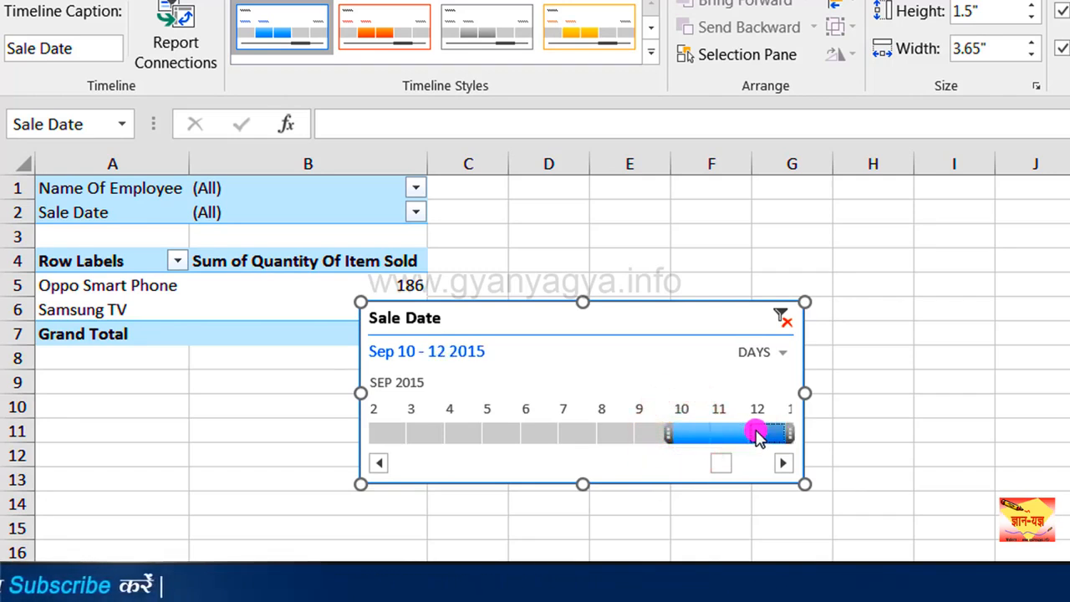
Step: Move the Sale Date timeline clear of the PivotTable, delete it, and select the Sum of Quantity Of Item Sold heading
{"action": "left_click_drag", "start_coordinate": [556, 314], "coordinate": [708, 328]}
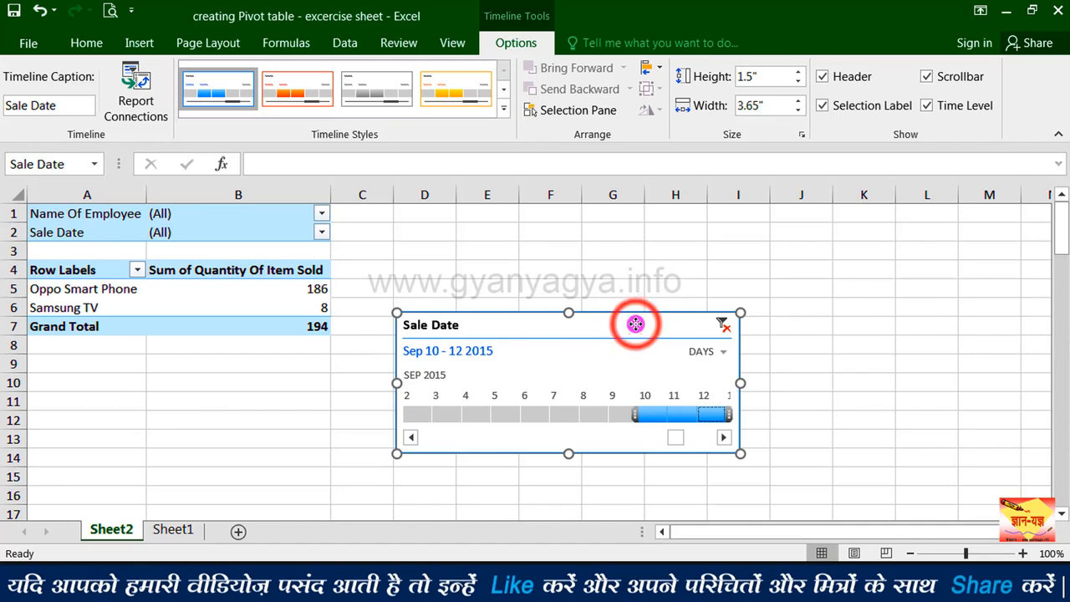
{"action": "key", "text": "Delete"}
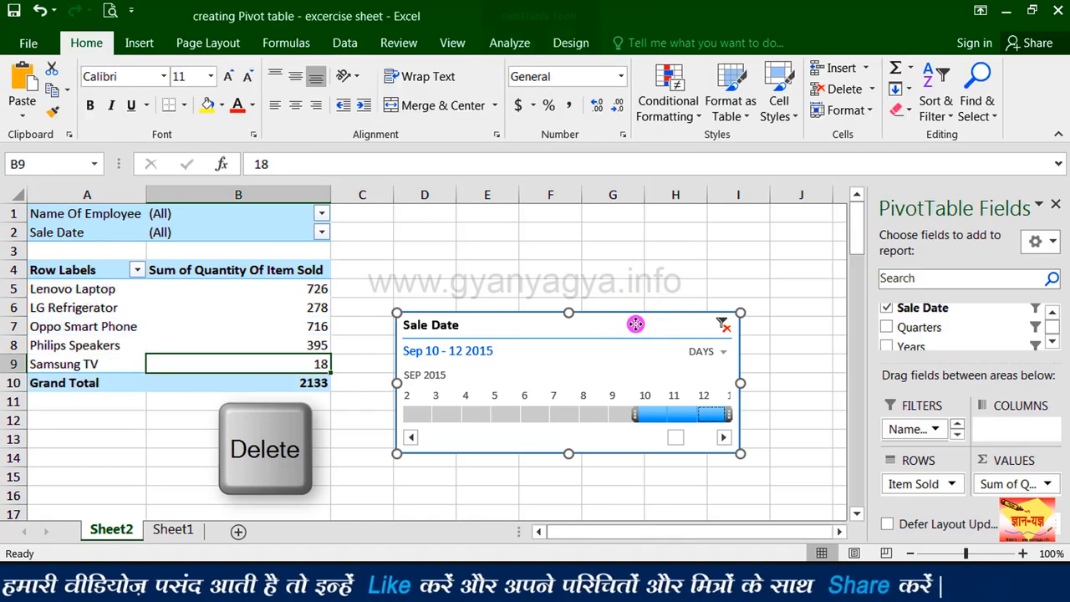
{"action": "left_click", "coordinate": [188, 270]}
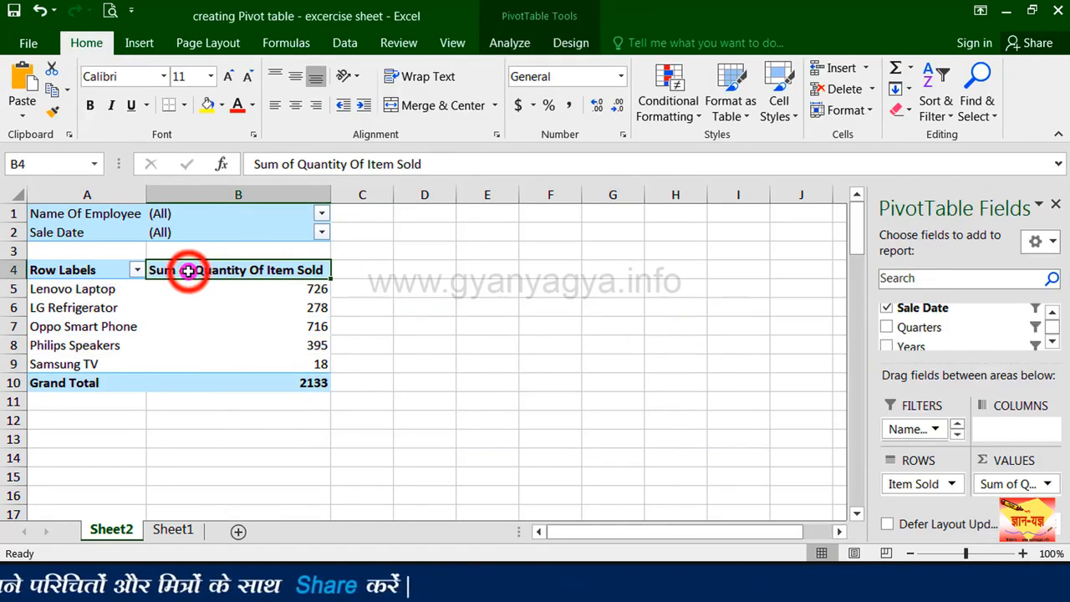
{"action": "left_click", "coordinate": [504, 46]}
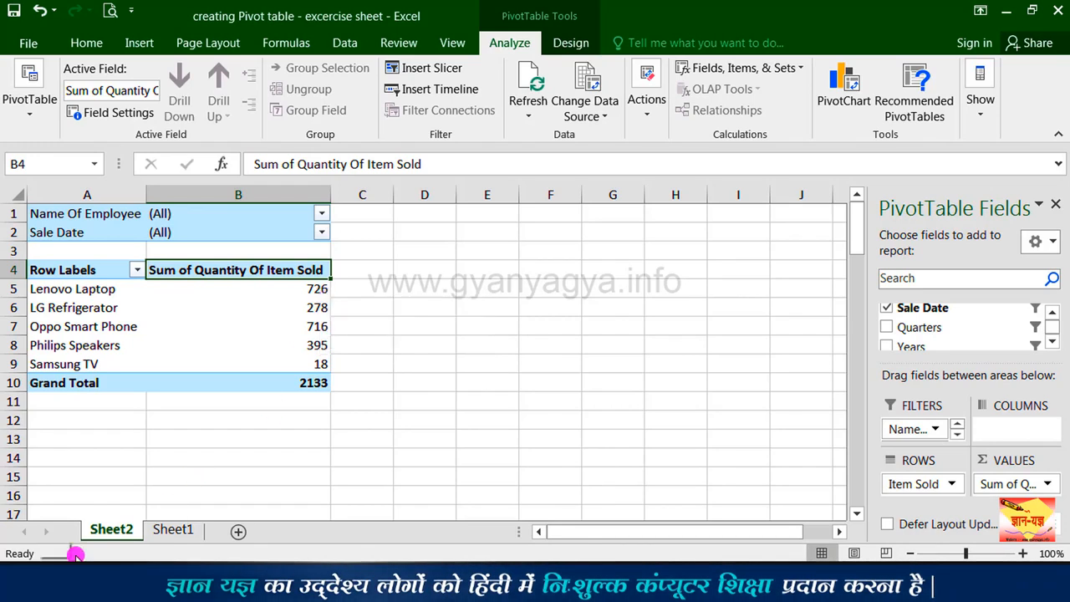
Step: Change the quantity in cell C6 of Sheet1 to 15 and return to the PivotTable on Sheet2
{"action": "left_click", "coordinate": [166, 536]}
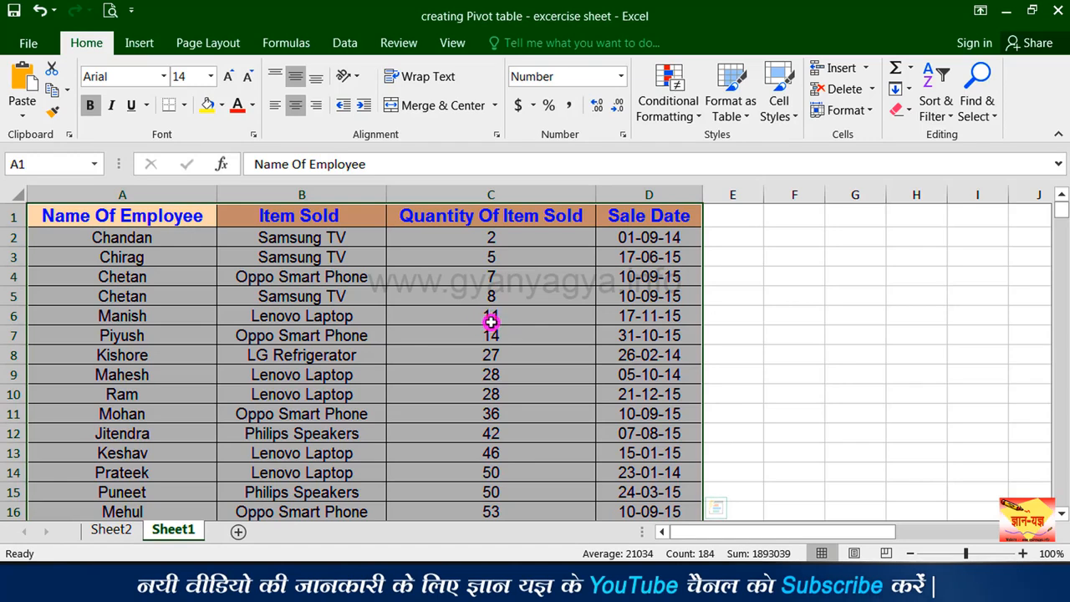
{"action": "left_click", "coordinate": [493, 321]}
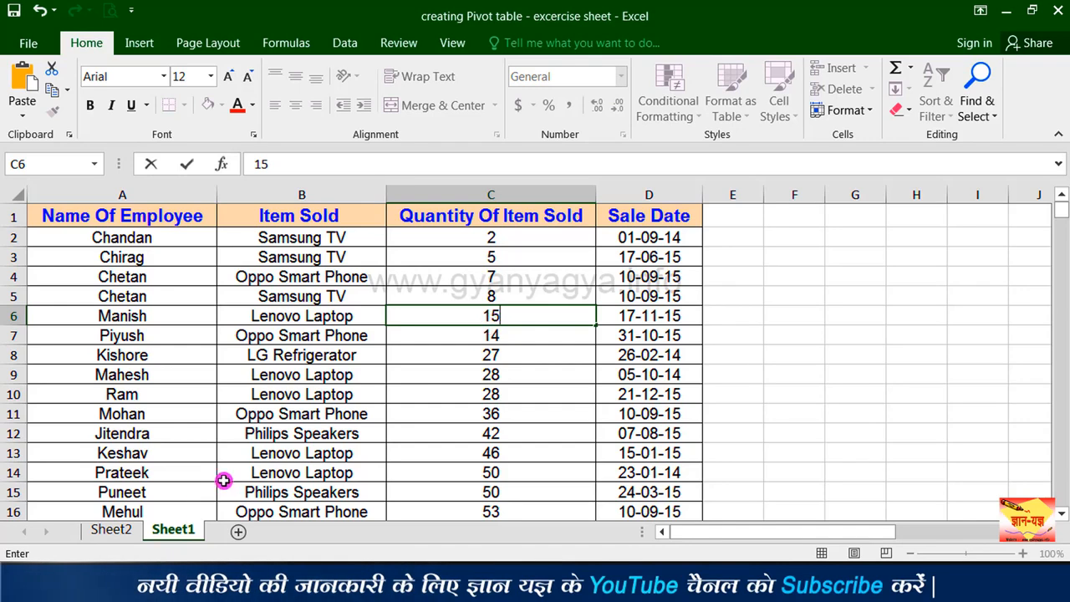
{"action": "left_click", "coordinate": [117, 530]}
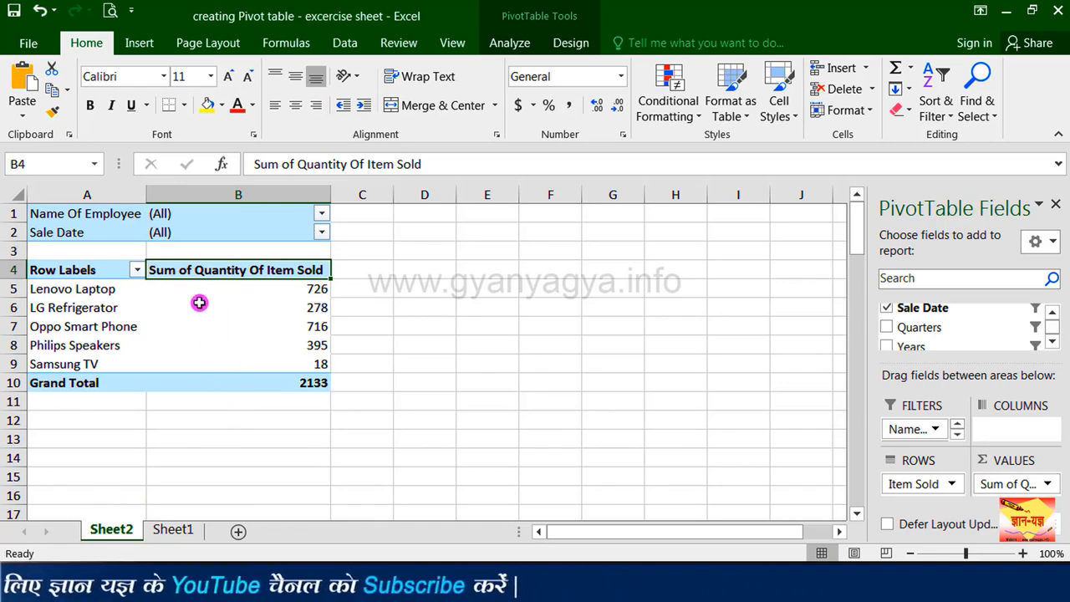
Step: Refresh the PivotTable with the changed source data and select the Lenovo Laptop quantity cell
{"action": "mouse_move", "coordinate": [320, 293]}
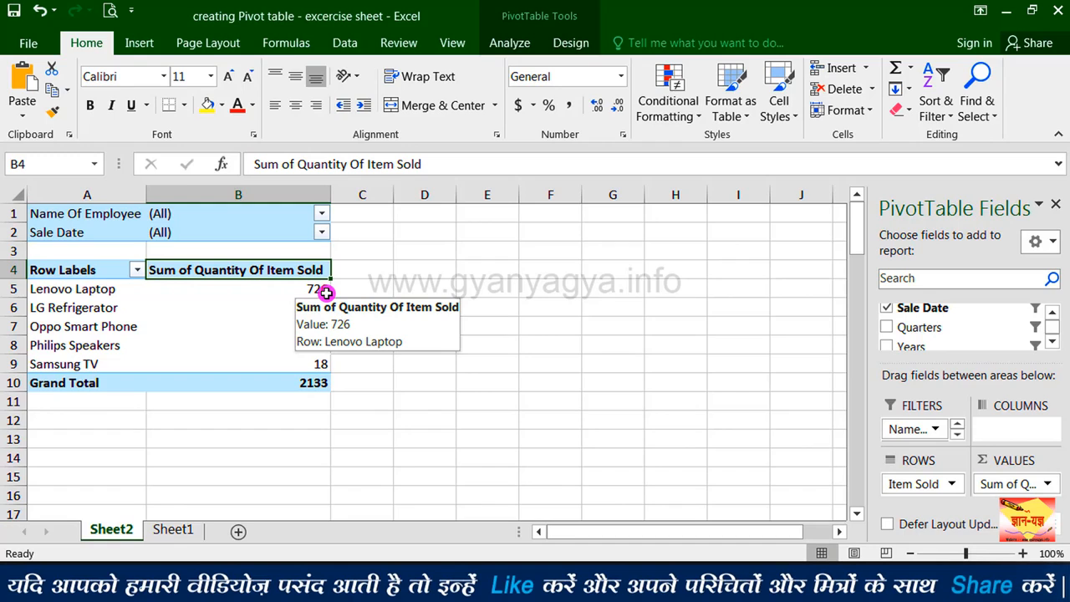
{"action": "left_click", "coordinate": [508, 46]}
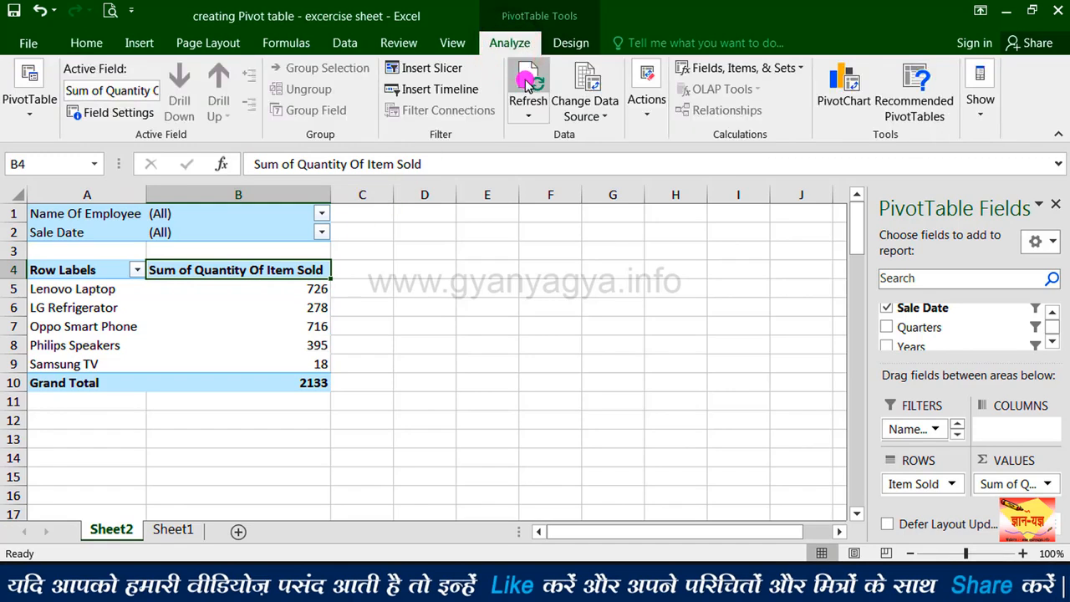
{"action": "left_click", "coordinate": [527, 83]}
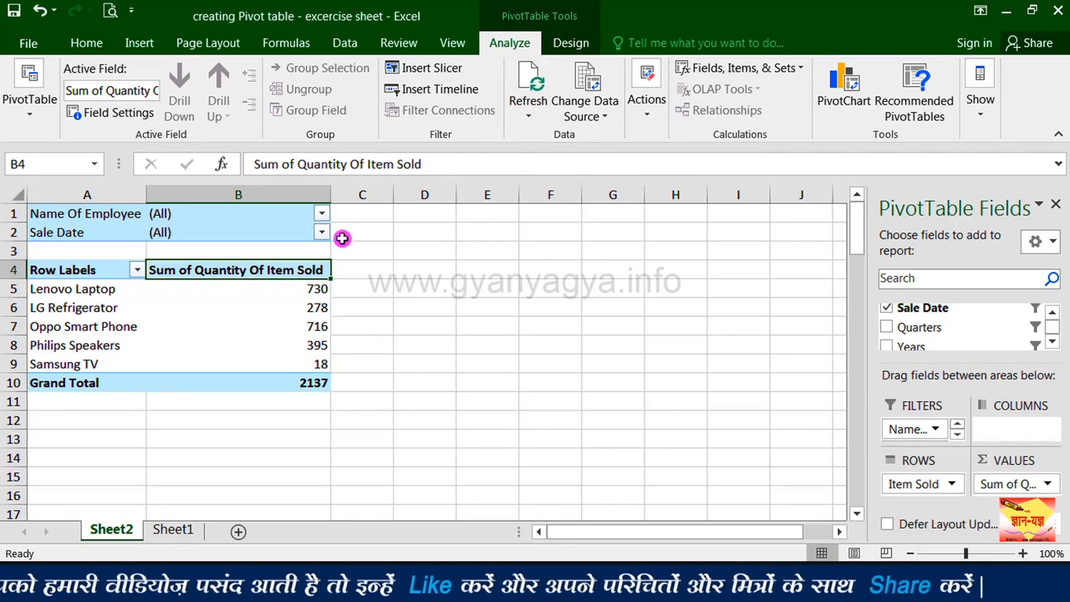
{"action": "mouse_move", "coordinate": [184, 291]}
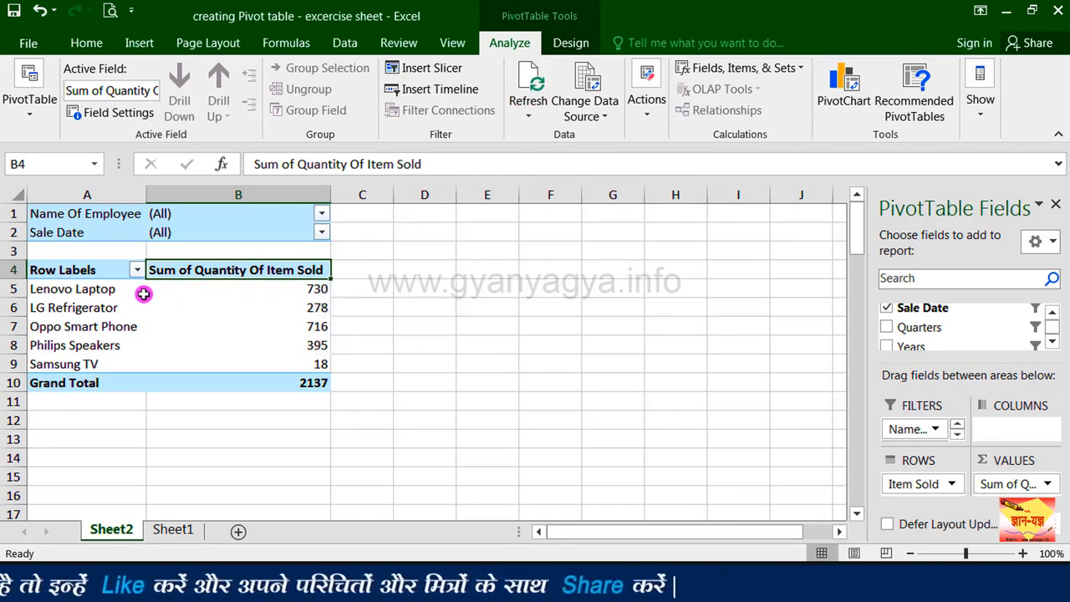
{"action": "left_click", "coordinate": [308, 292]}
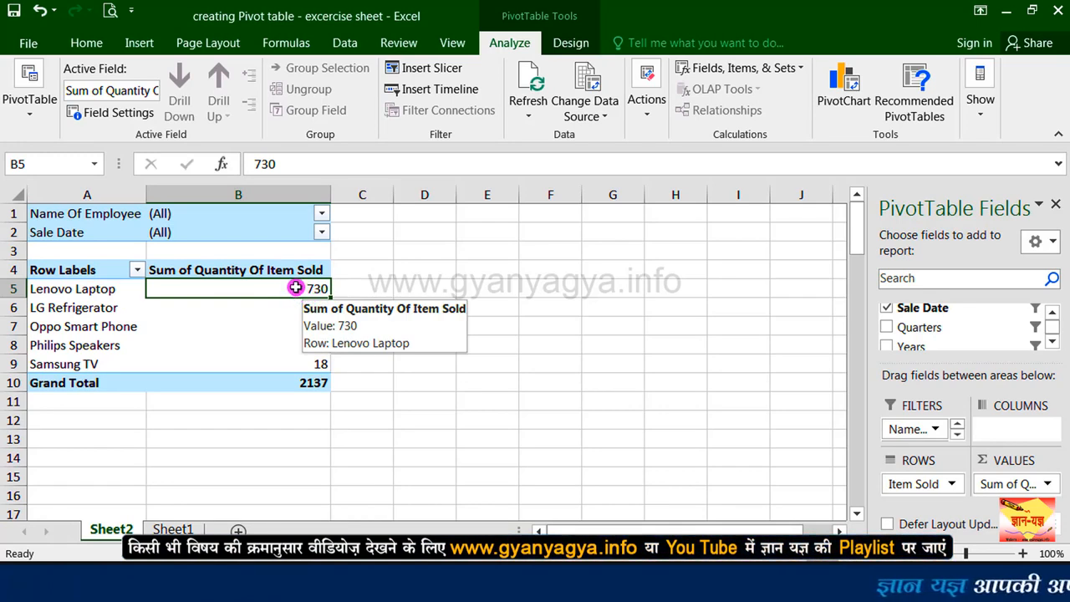
Step: Check the PivotTable's source range in the Change PivotTable Data Source dialog and cancel
{"action": "left_click", "coordinate": [590, 78]}
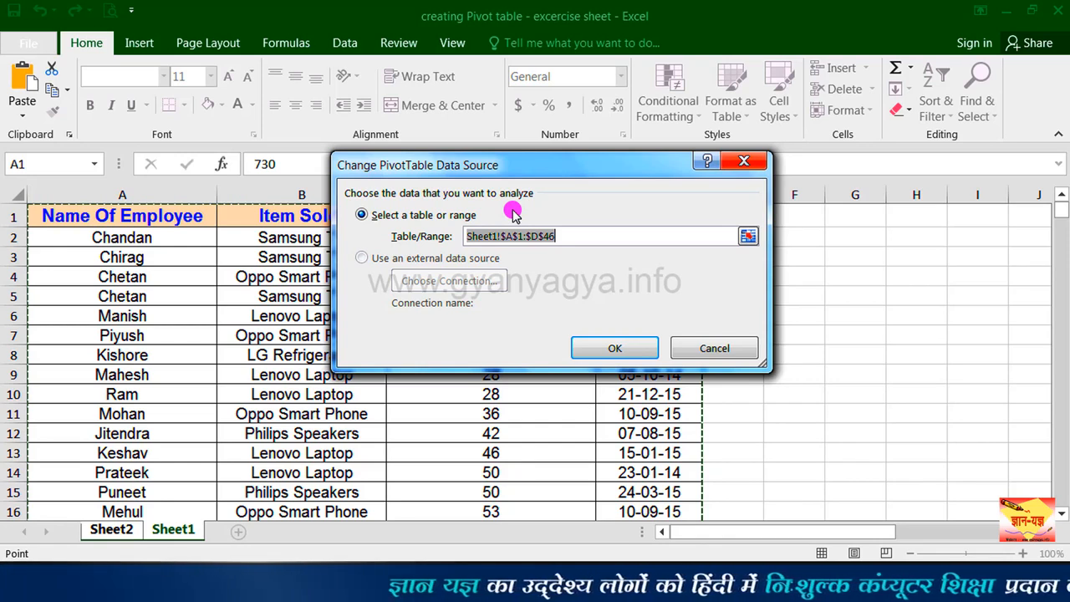
{"action": "left_click", "coordinate": [687, 347]}
Step: Clear the filters of the PivotTable with the Clear Filters action
{"action": "left_click", "coordinate": [518, 50]}
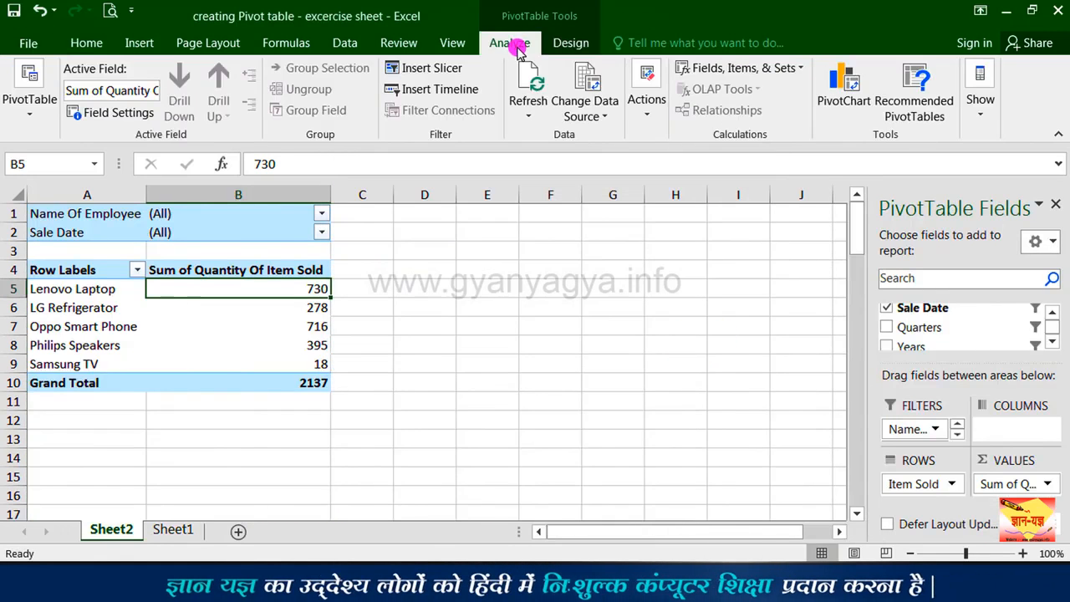
{"action": "left_click", "coordinate": [649, 117]}
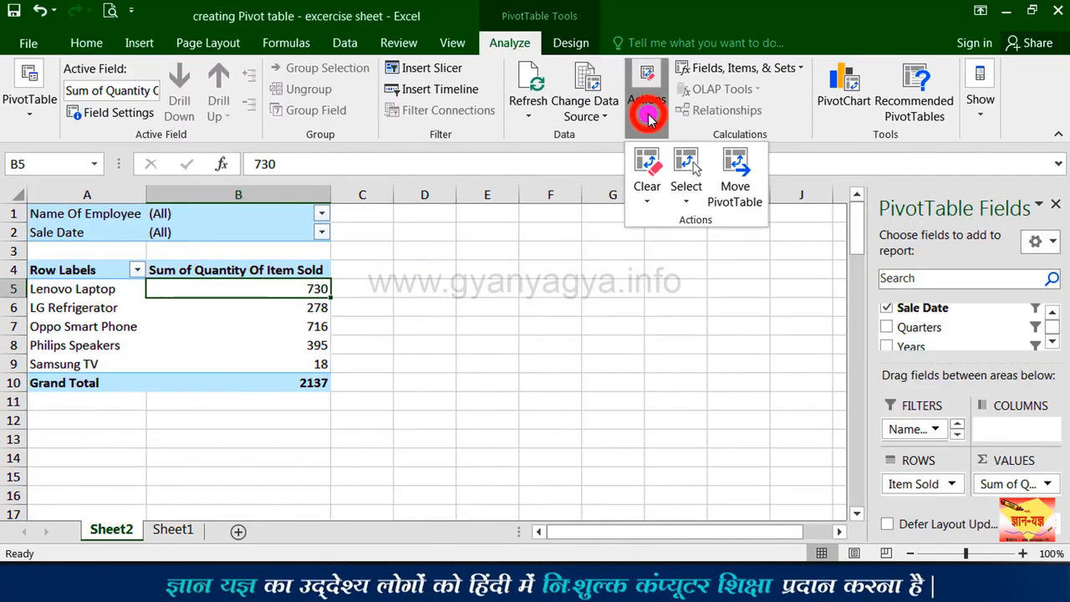
{"action": "left_click", "coordinate": [647, 187]}
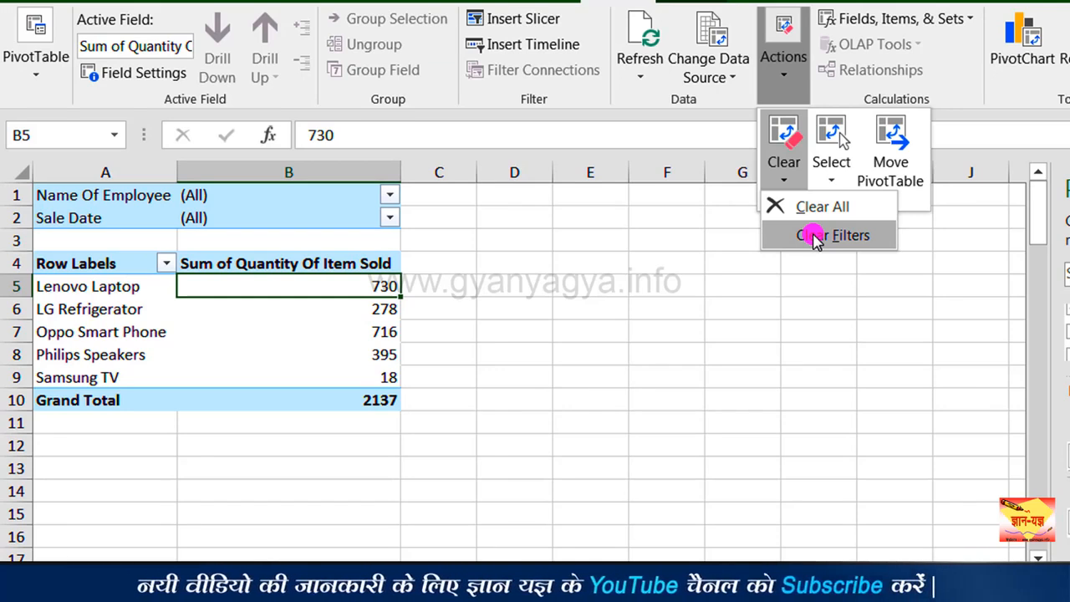
{"action": "left_click", "coordinate": [815, 235]}
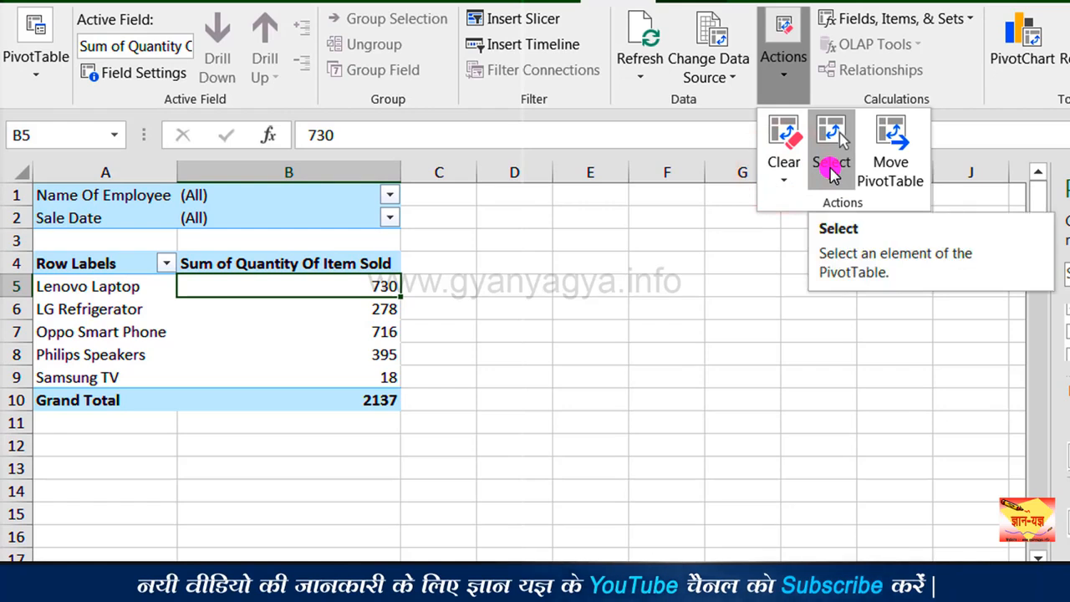
Step: Select the entire PivotTable, and narrow the selection to only its values
{"action": "left_click", "coordinate": [831, 170]}
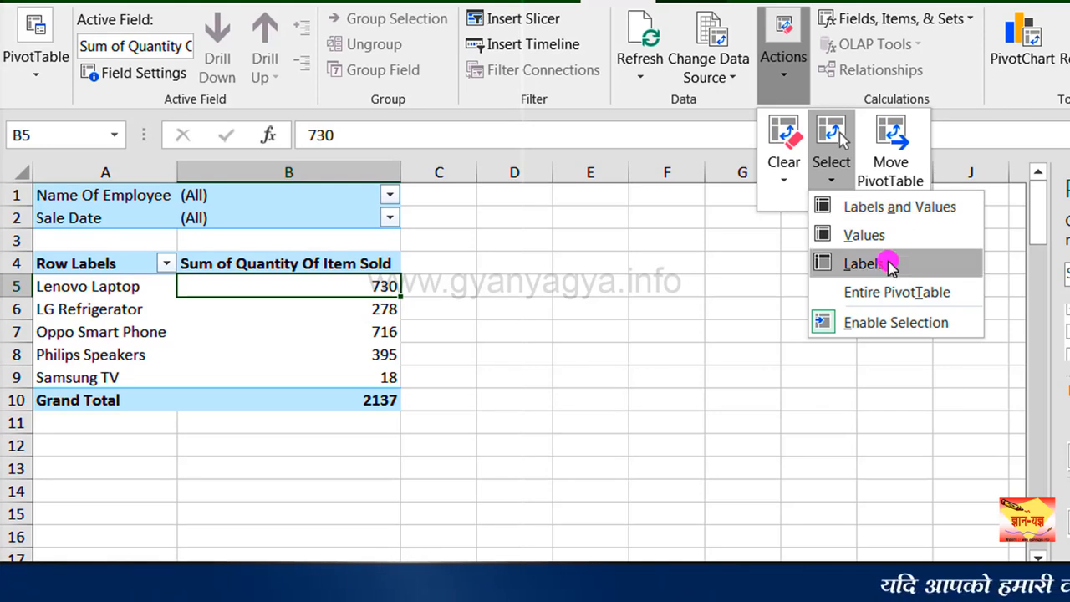
{"action": "left_click", "coordinate": [884, 293]}
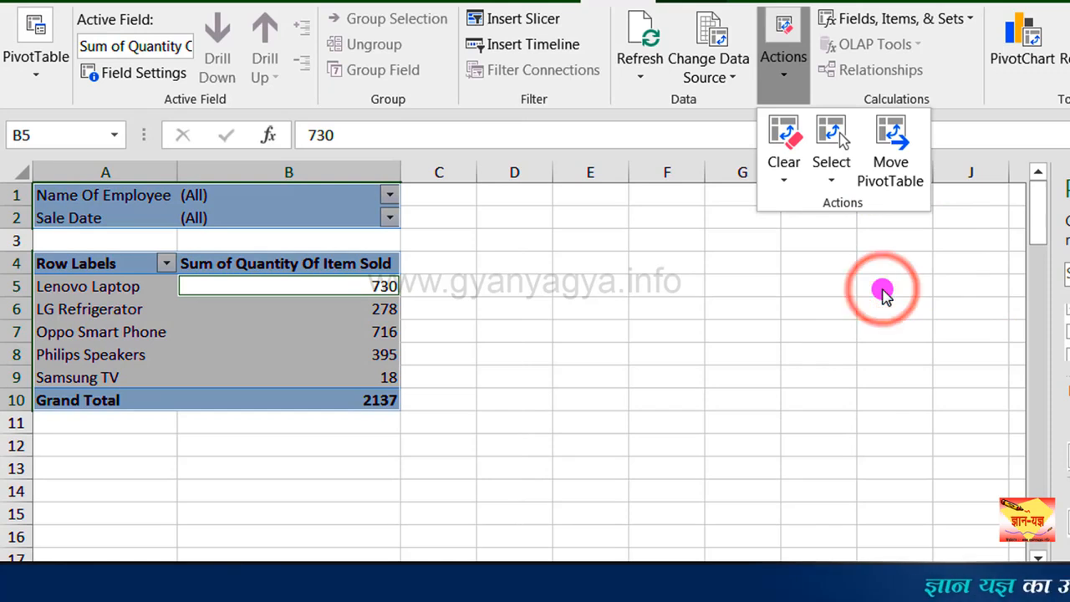
{"action": "key", "text": "shift+Return"}
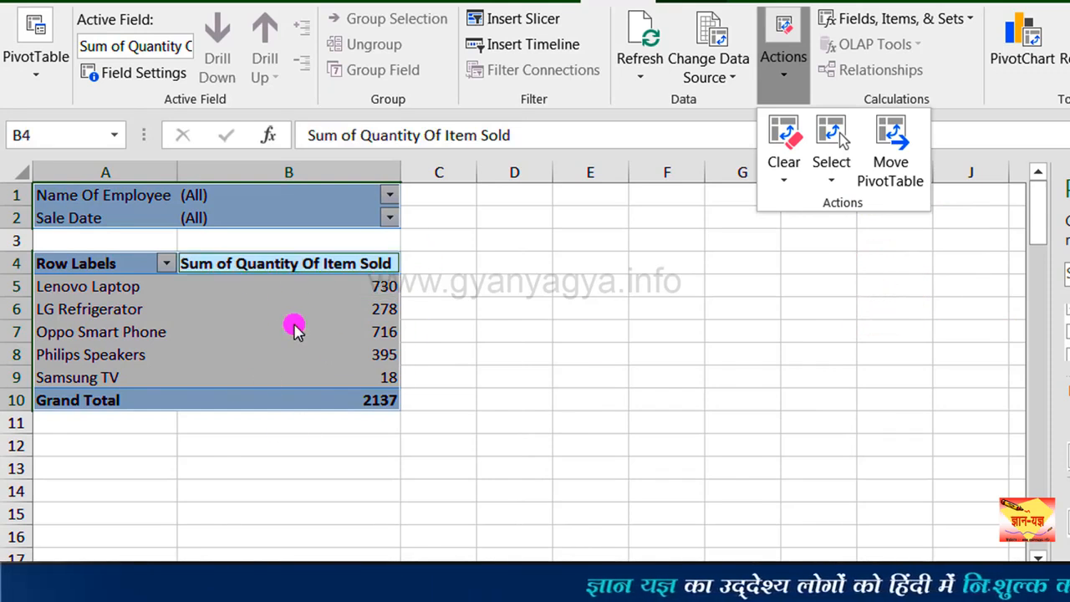
{"action": "left_click", "coordinate": [832, 178]}
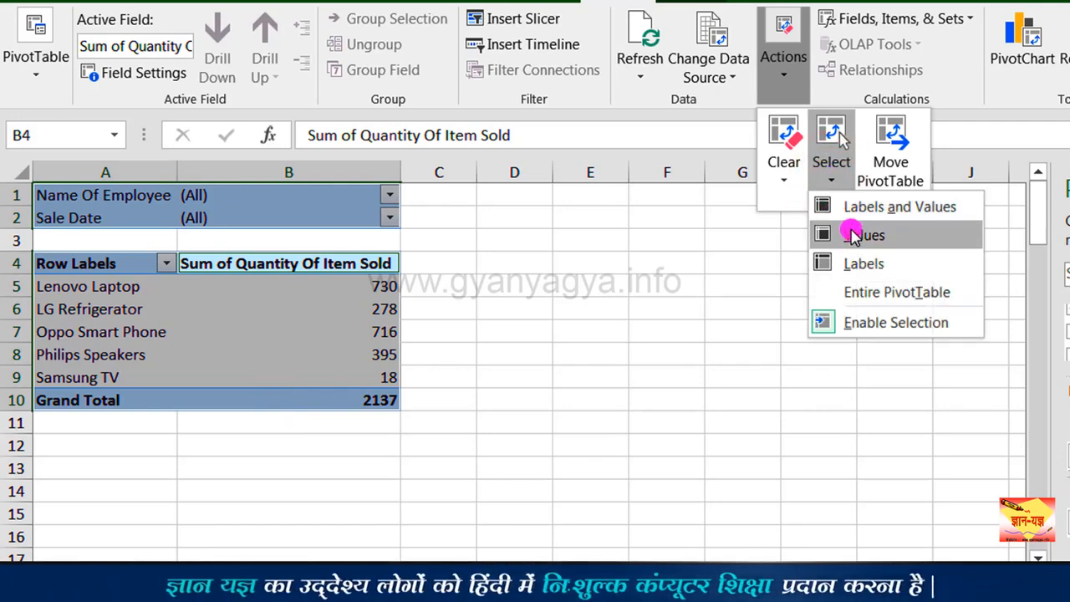
{"action": "left_click", "coordinate": [853, 235]}
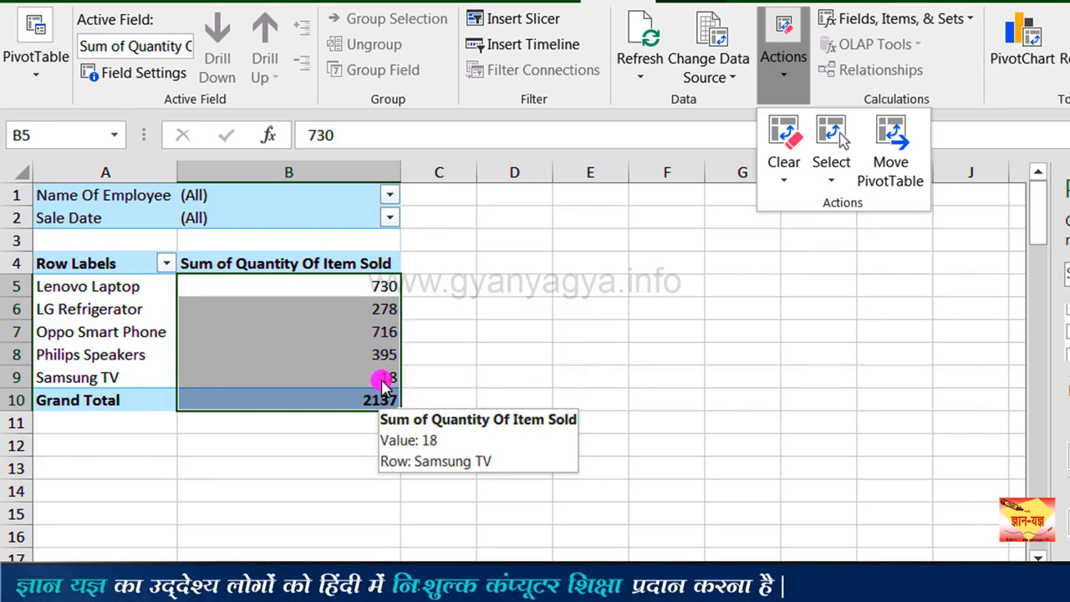
Step: Check the placement options of the Move PivotTable dialog and cancel
{"action": "left_click", "coordinate": [891, 150]}
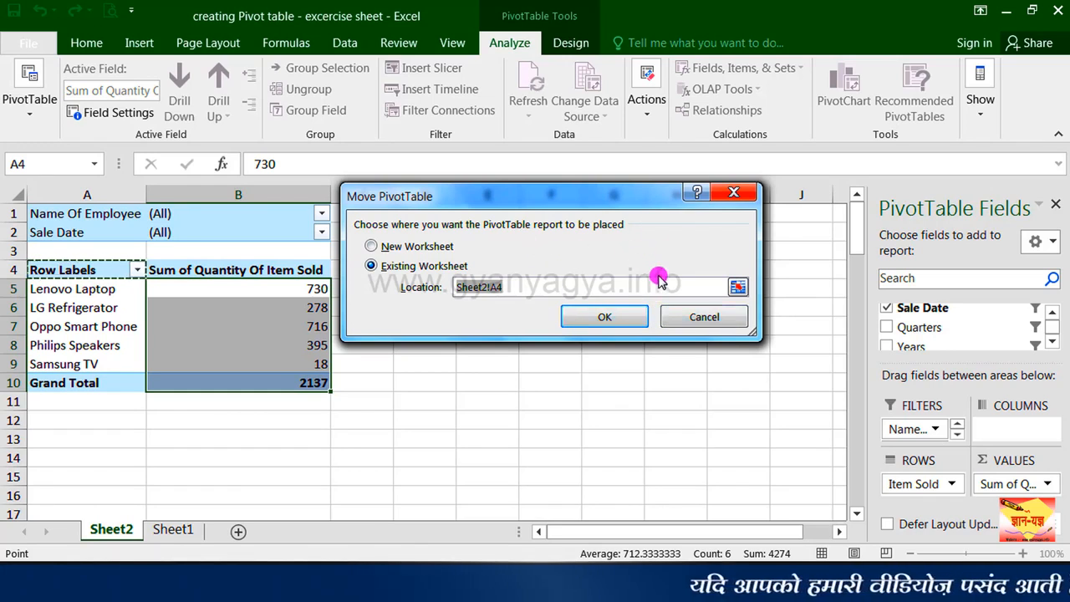
{"action": "left_click", "coordinate": [704, 318]}
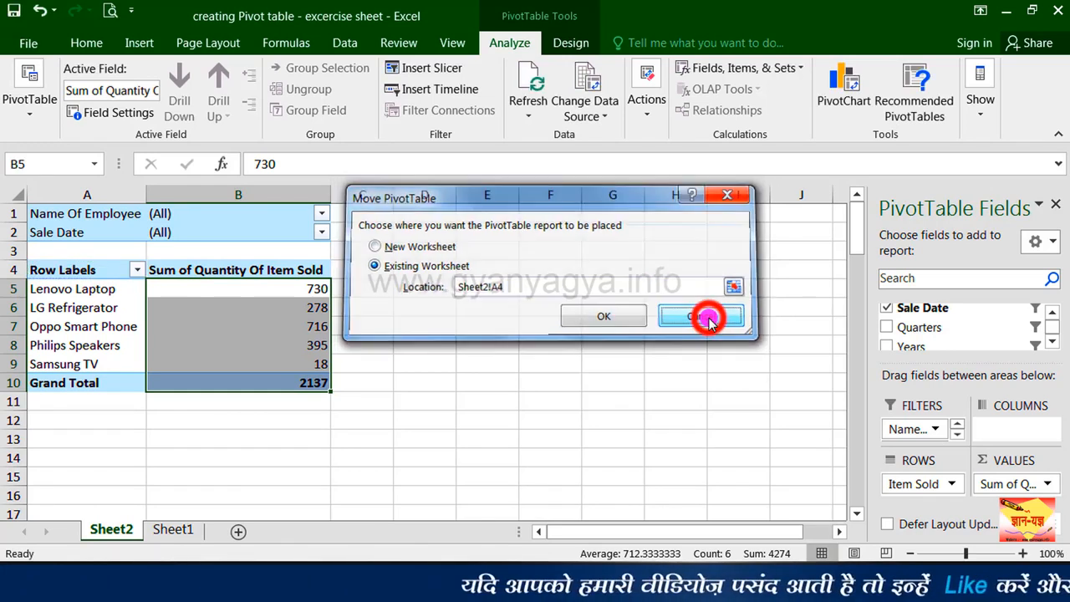